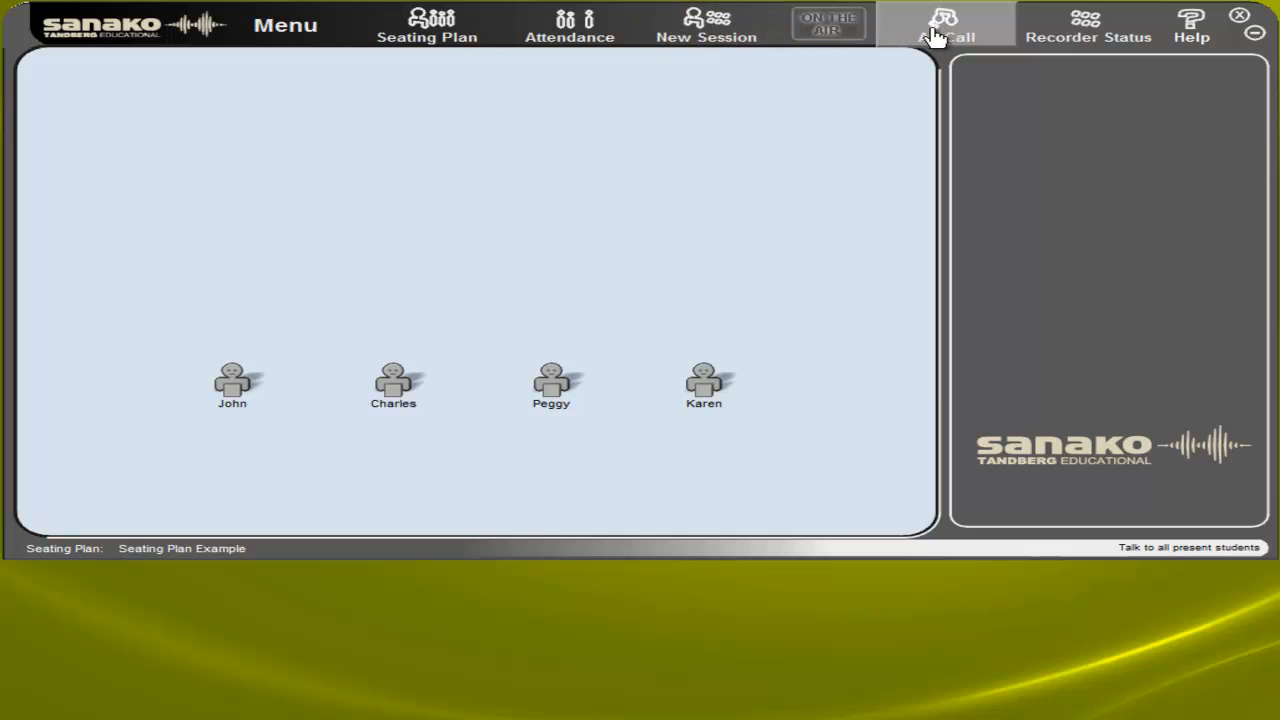
Open an All Call to talk to all present students, and end it after the announcement
click(935, 36)
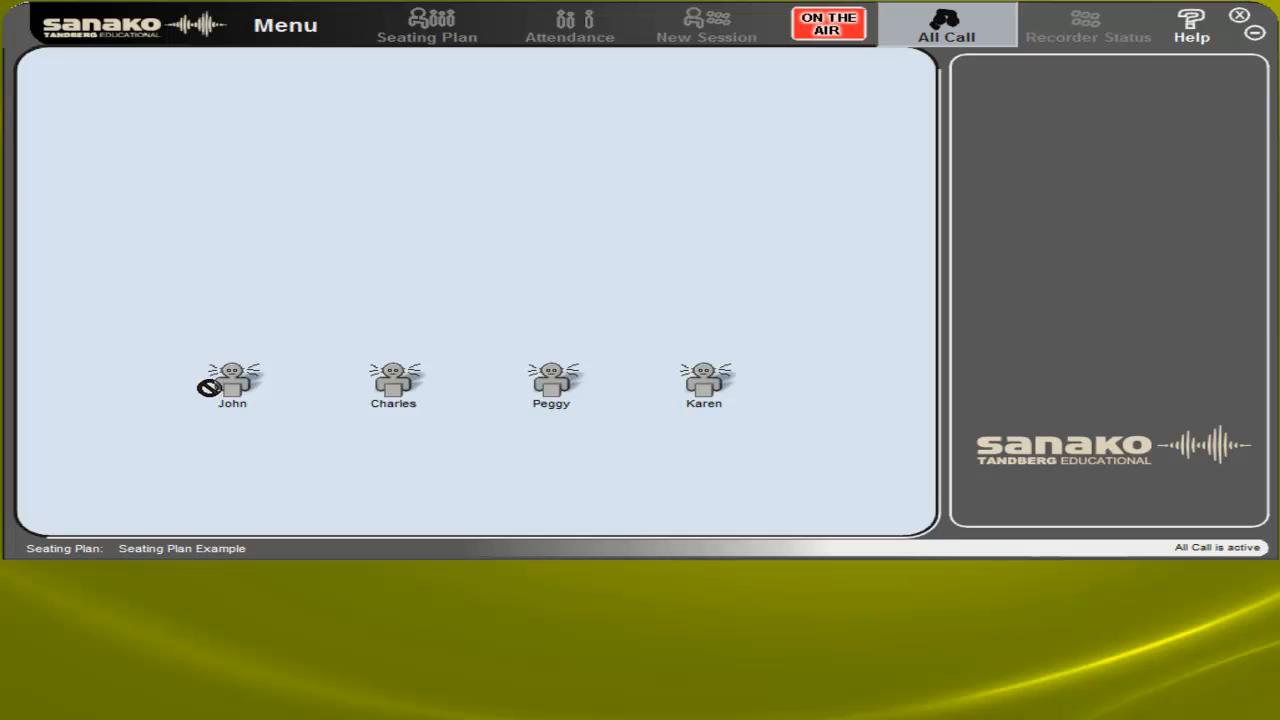
click(935, 40)
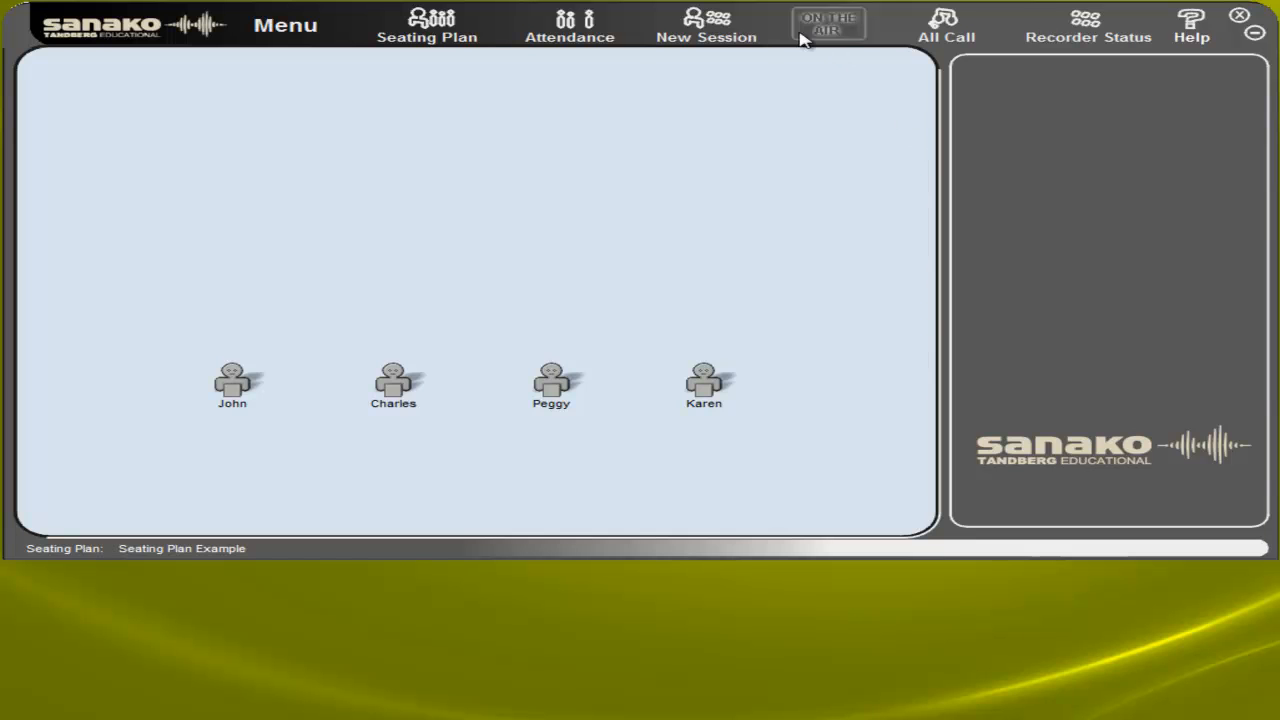
Create a new session containing the last two students in the seating row
click(697, 28)
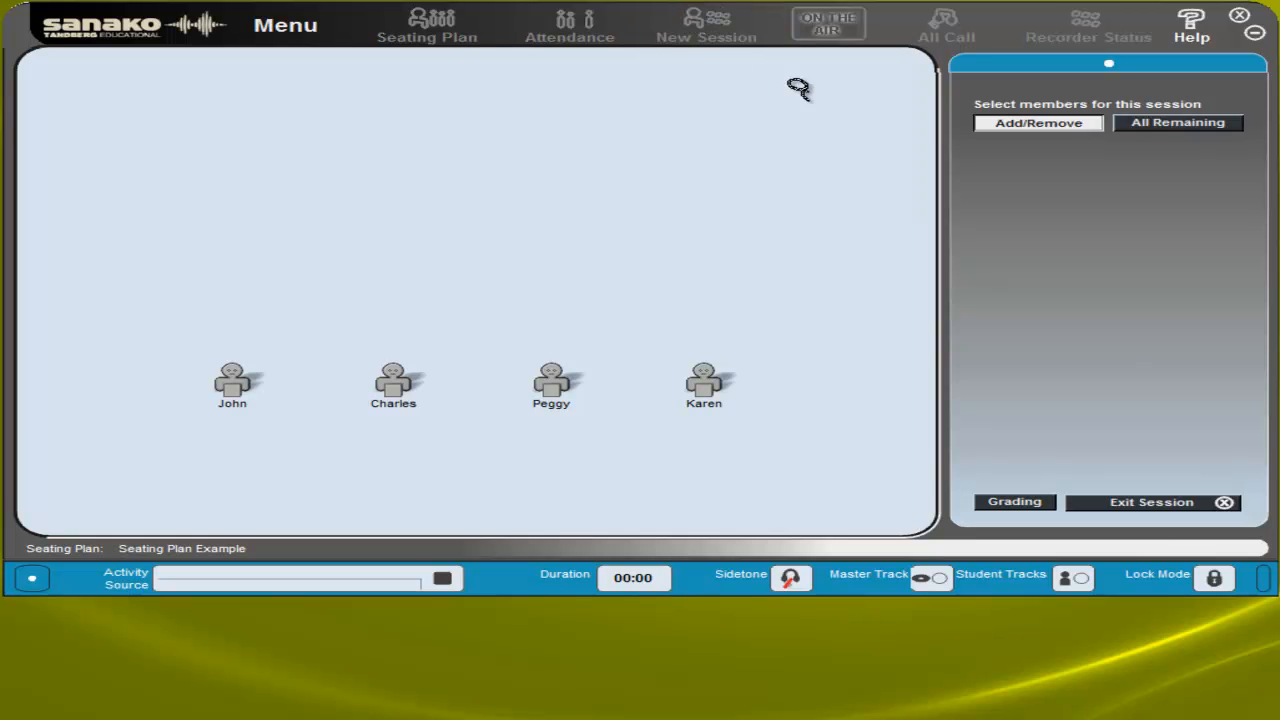
click(1078, 137)
drag(762, 376, 494, 431)
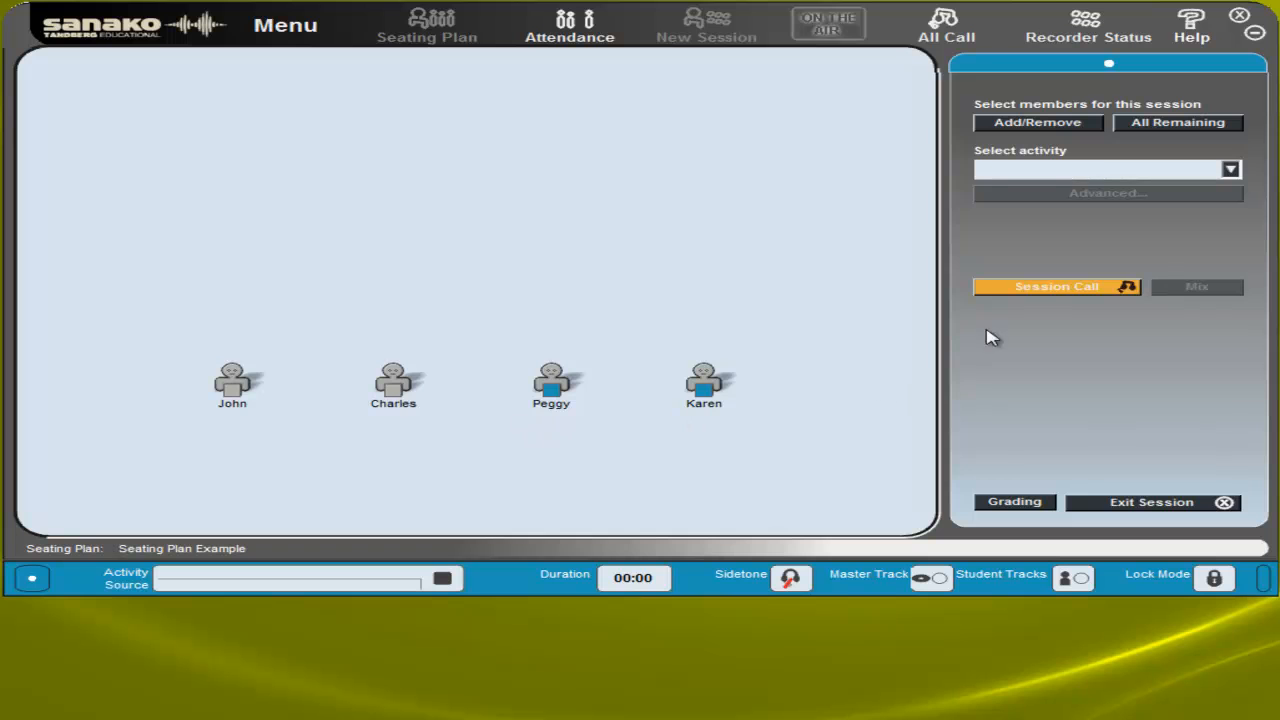
Assign the Listening Comprehension activity to the session with the MSU file American_Slang_0 as its audio source
click(1100, 172)
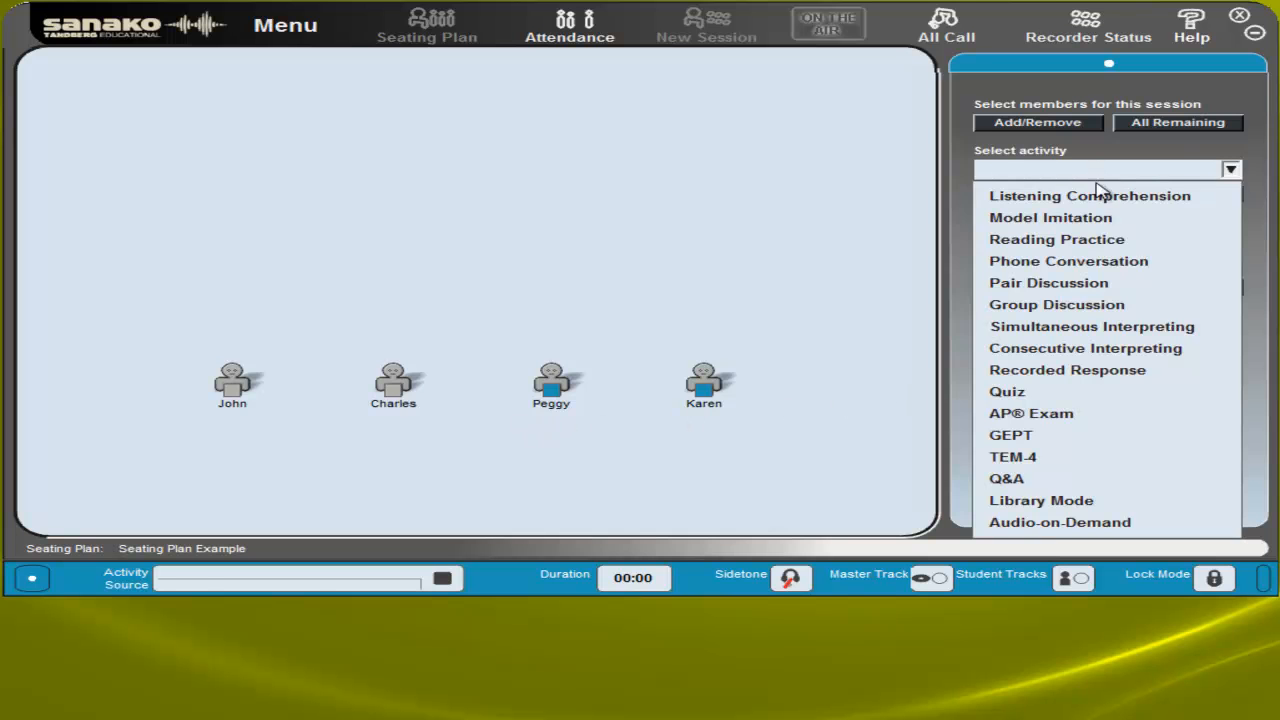
click(1099, 204)
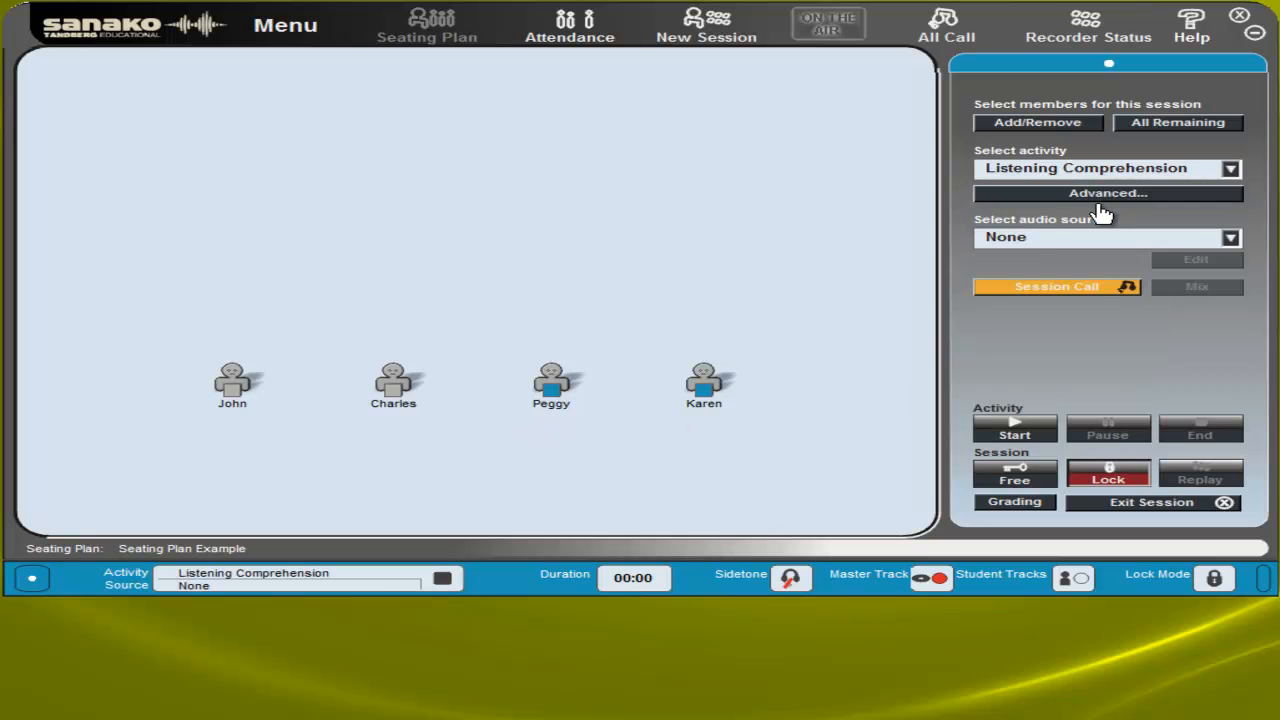
click(1103, 246)
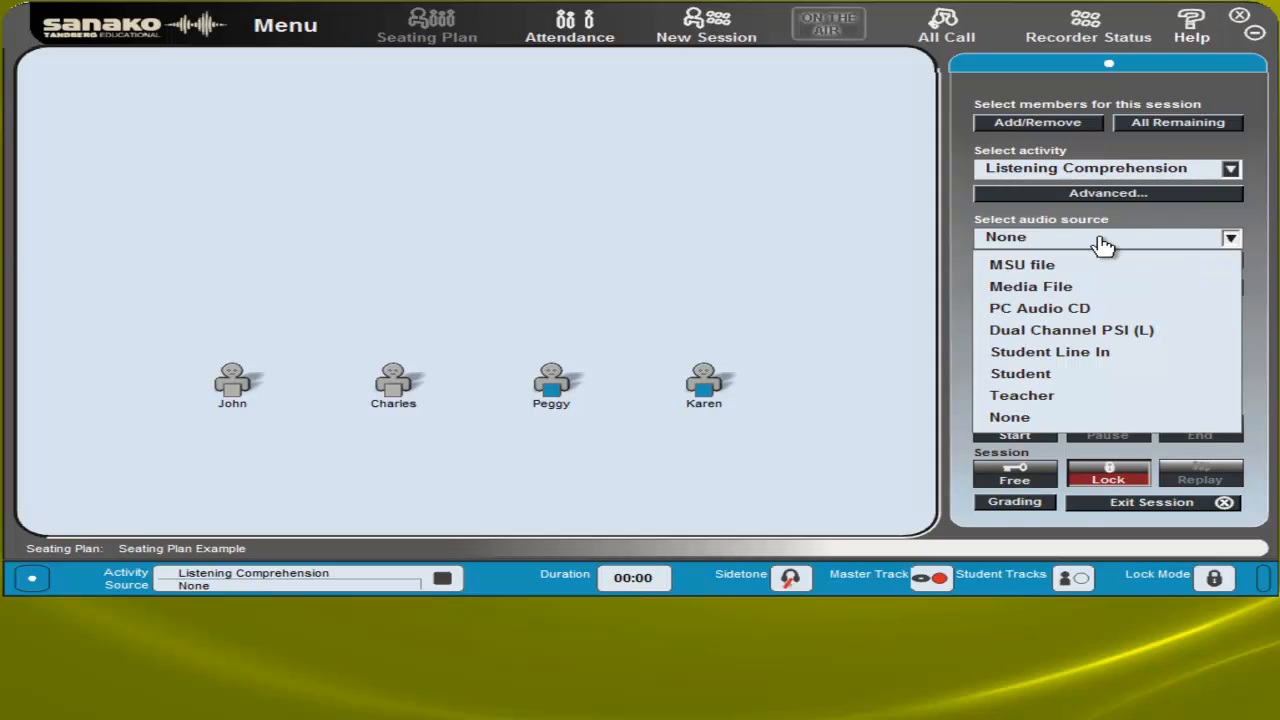
click(1022, 264)
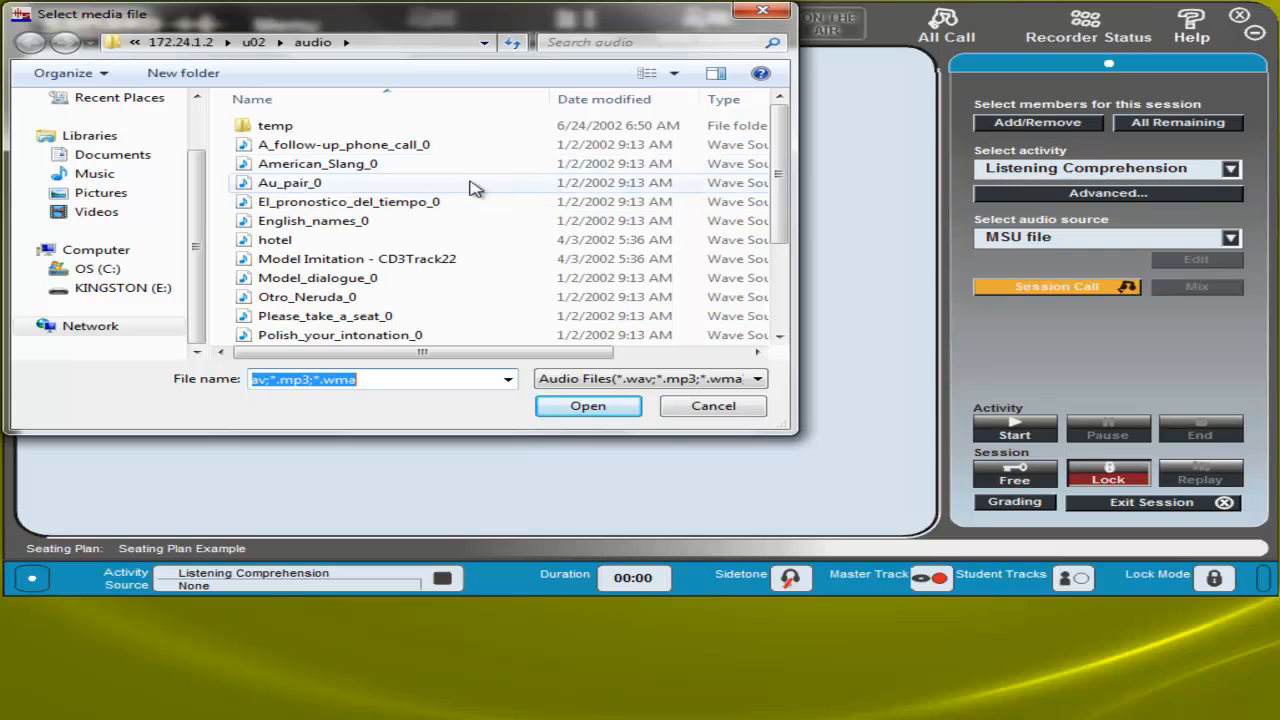
click(348, 168)
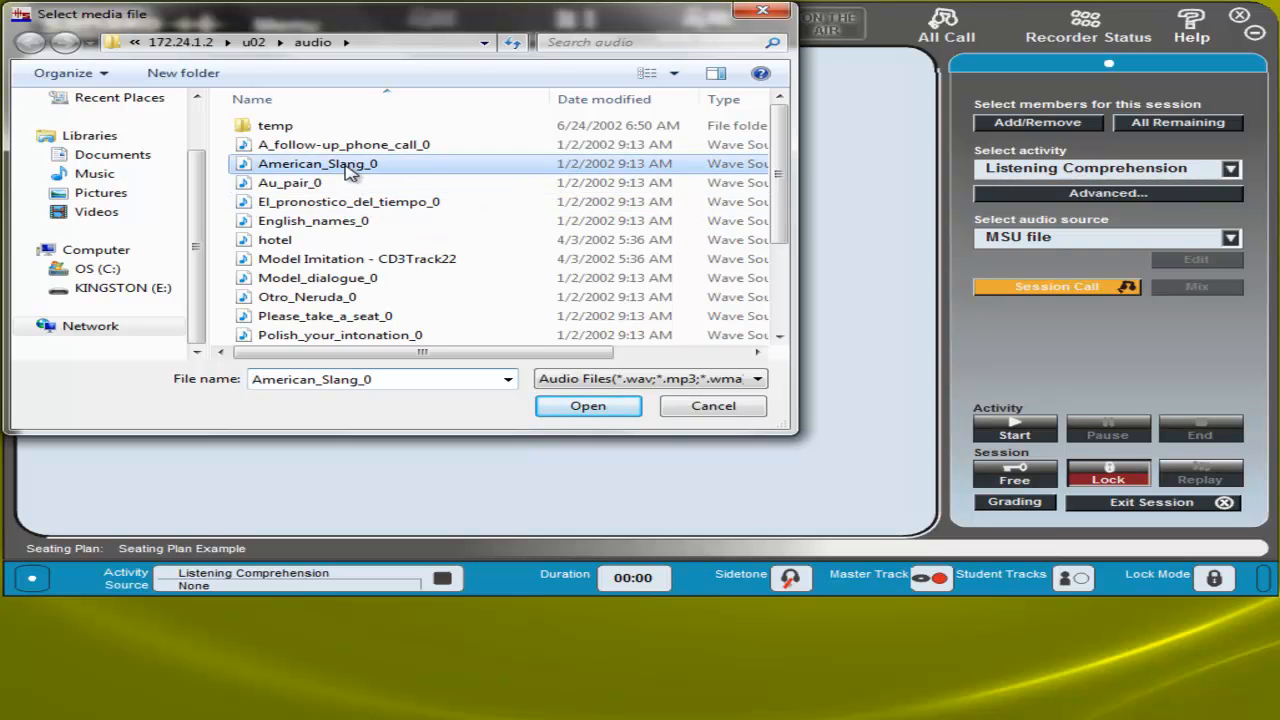
click(585, 408)
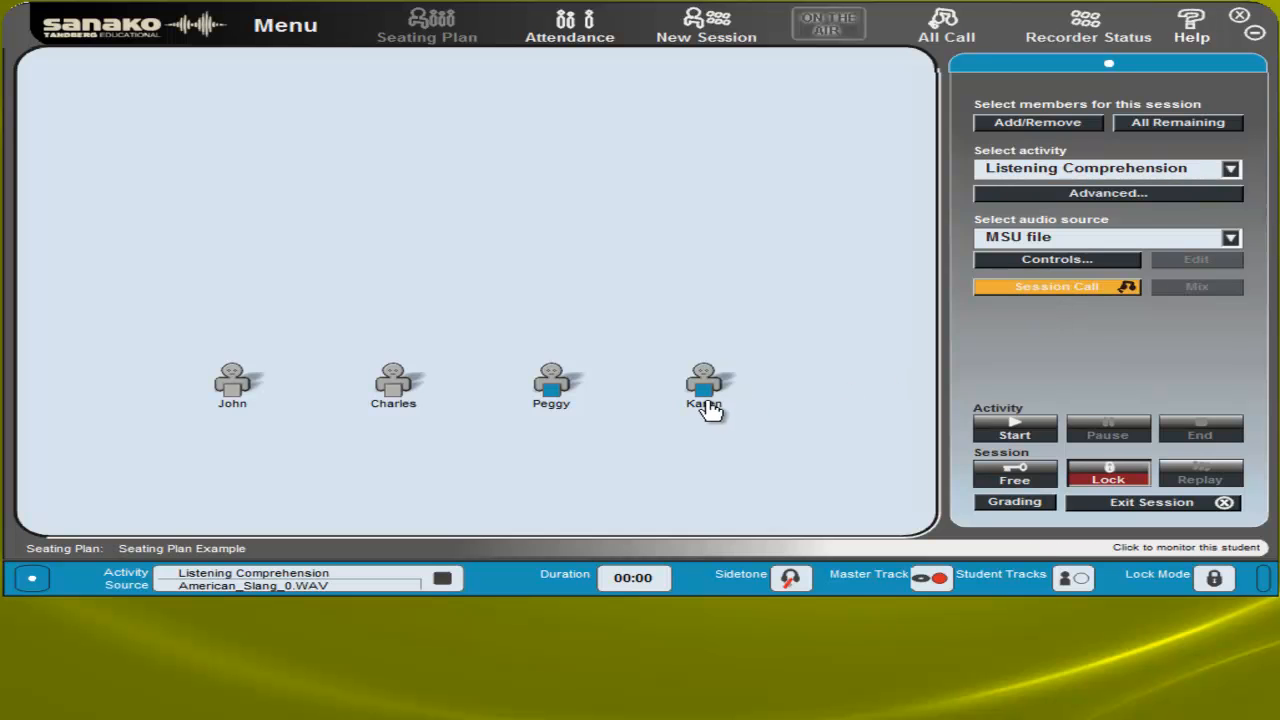
Brief the session members through a Session Call and start the Listening Comprehension activity
click(1055, 290)
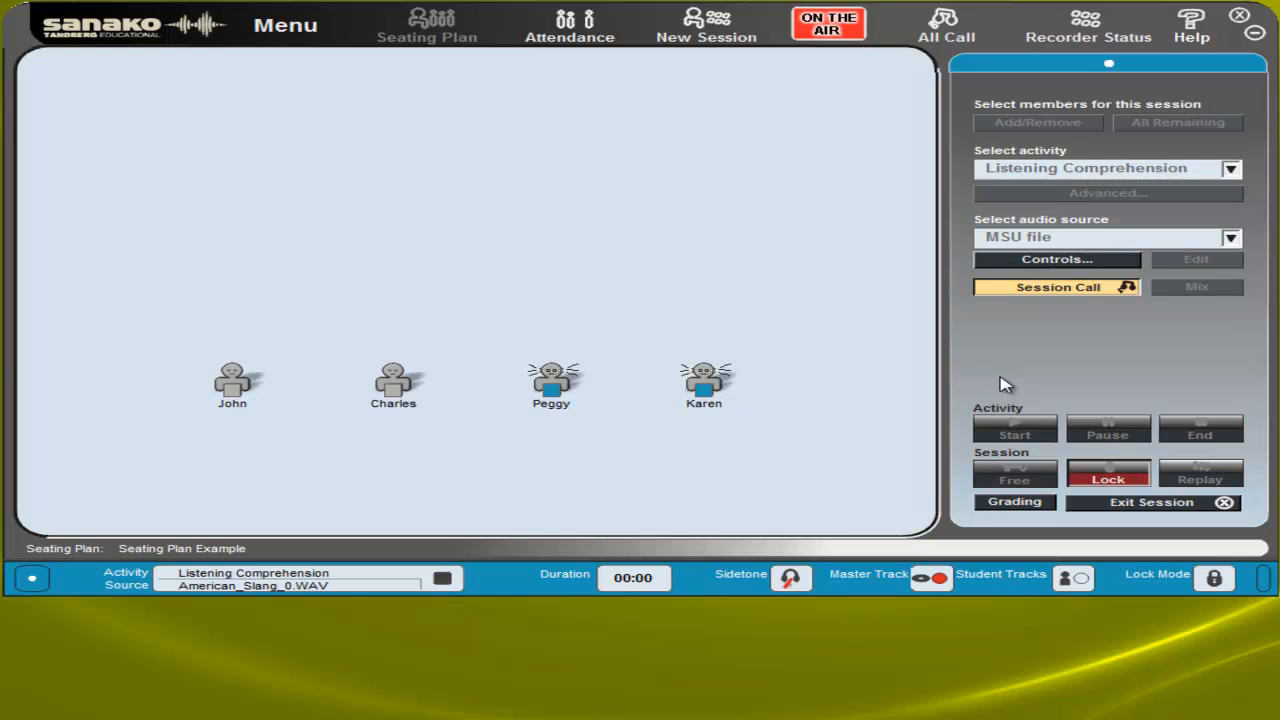
click(1038, 292)
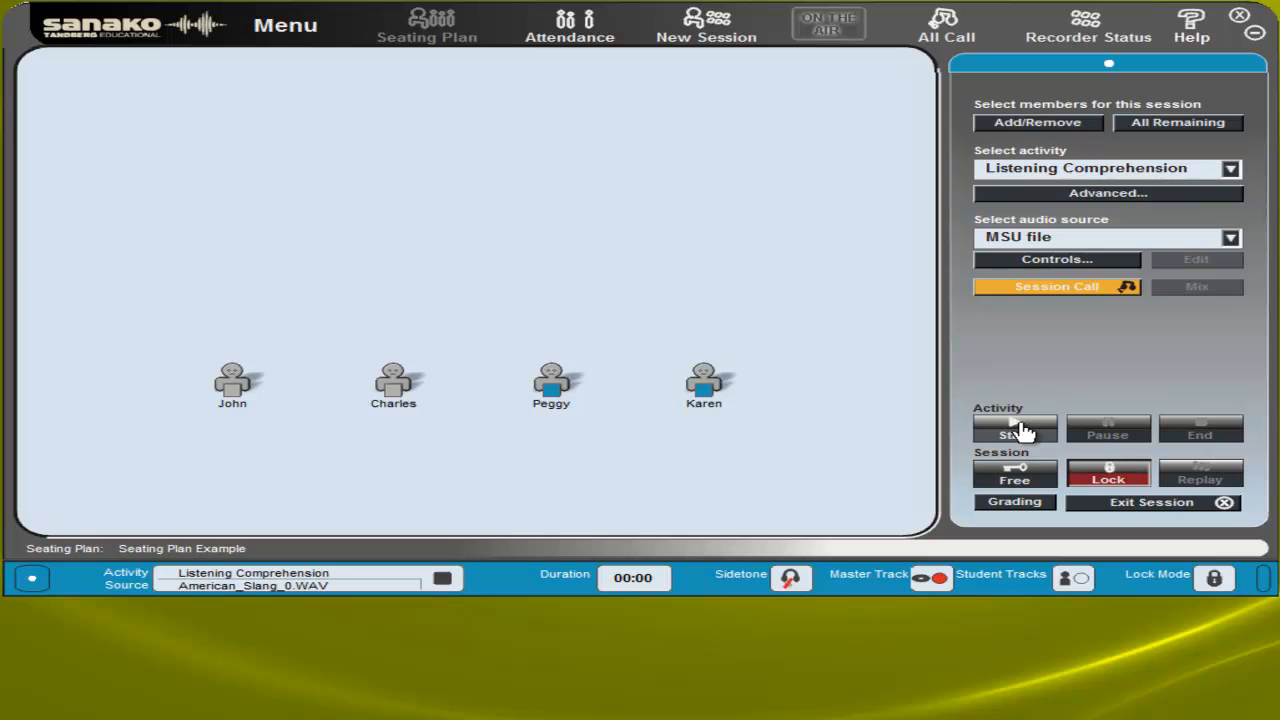
click(1024, 432)
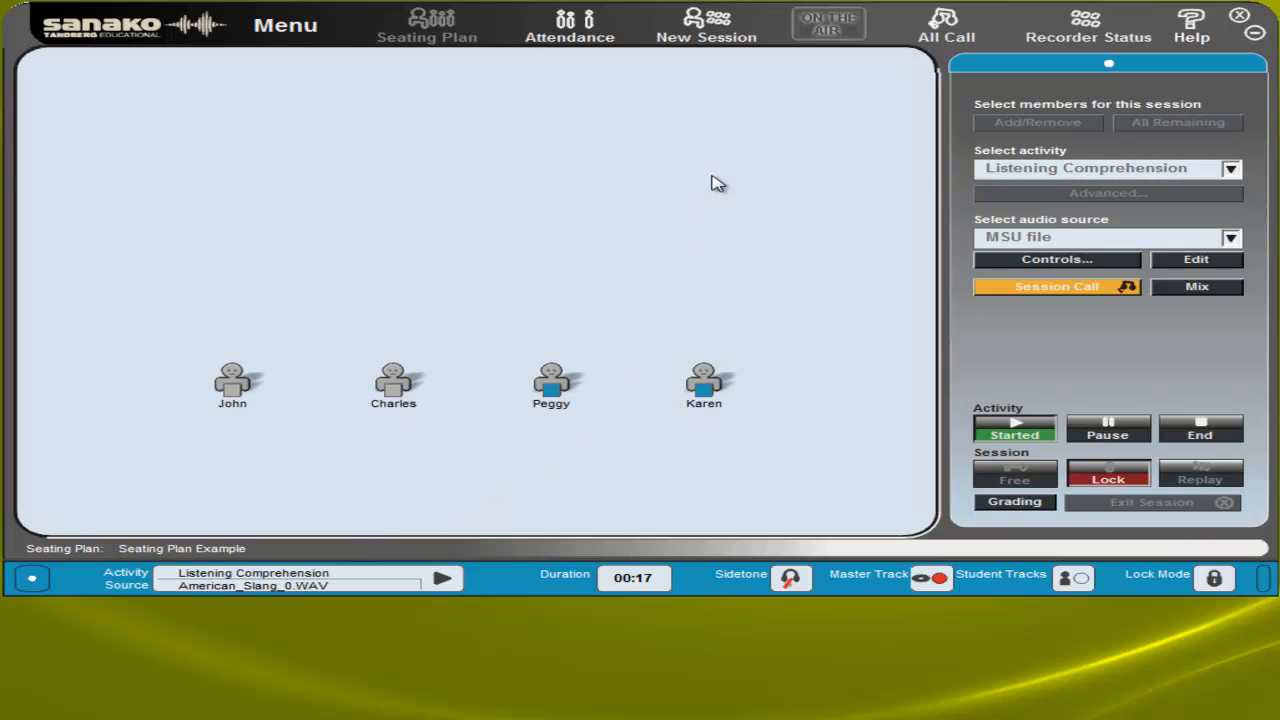
Create a second session with the first two students in the seating row and assign it the Pair Discussion activity
click(715, 32)
click(1040, 128)
drag(397, 362, 172, 420)
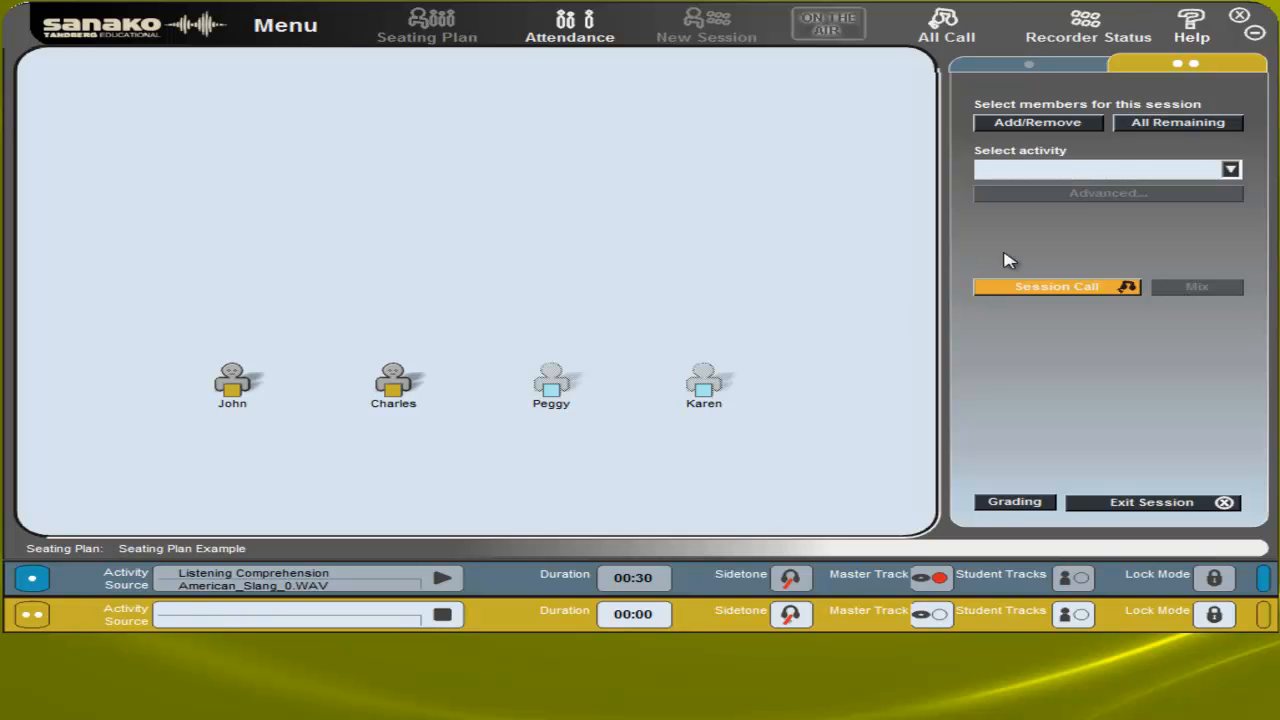
click(1086, 172)
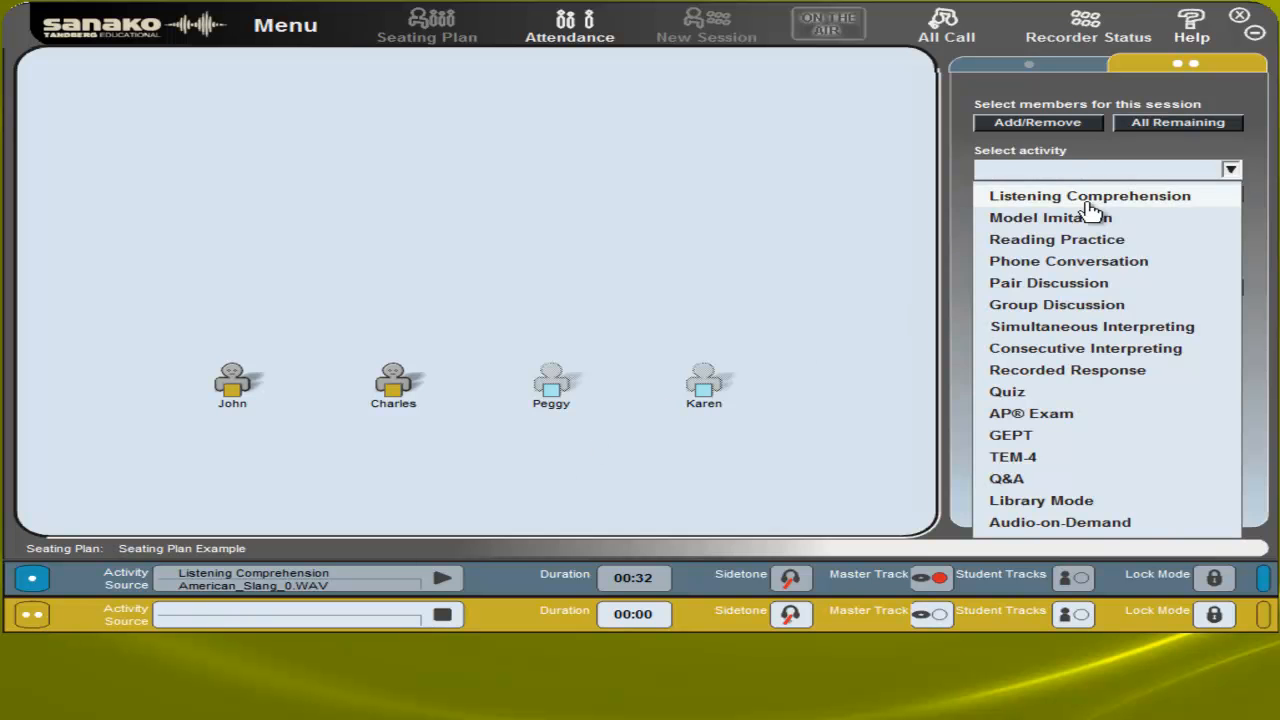
click(1078, 287)
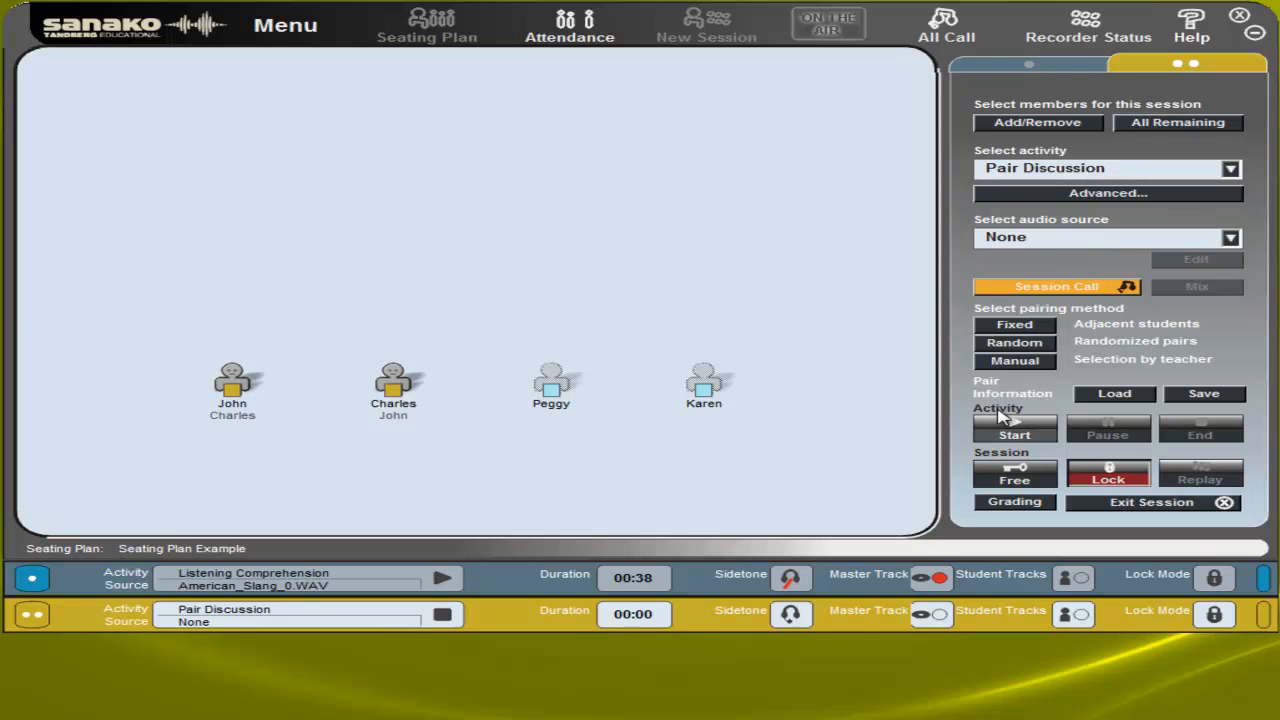
Bring the Notepad note with the discussion topics into view to read it, and move it back out of sight
drag(606, 719, 268, 334)
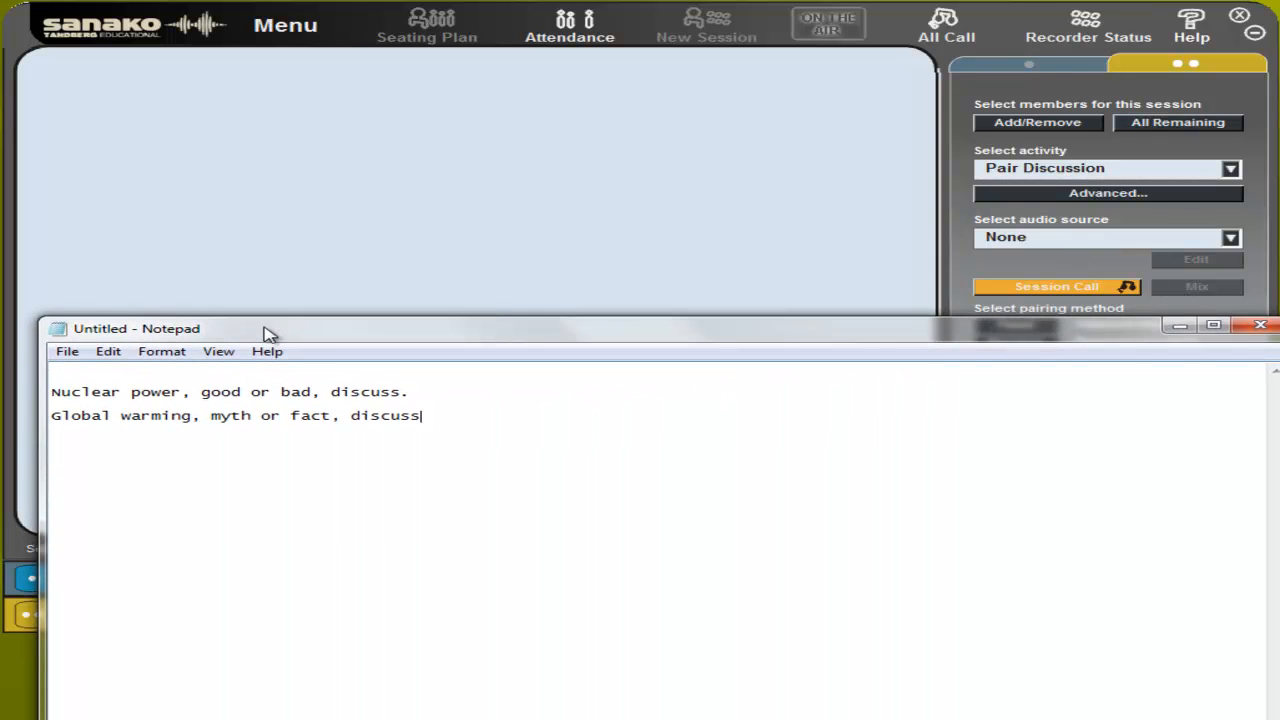
drag(268, 334, 234, 719)
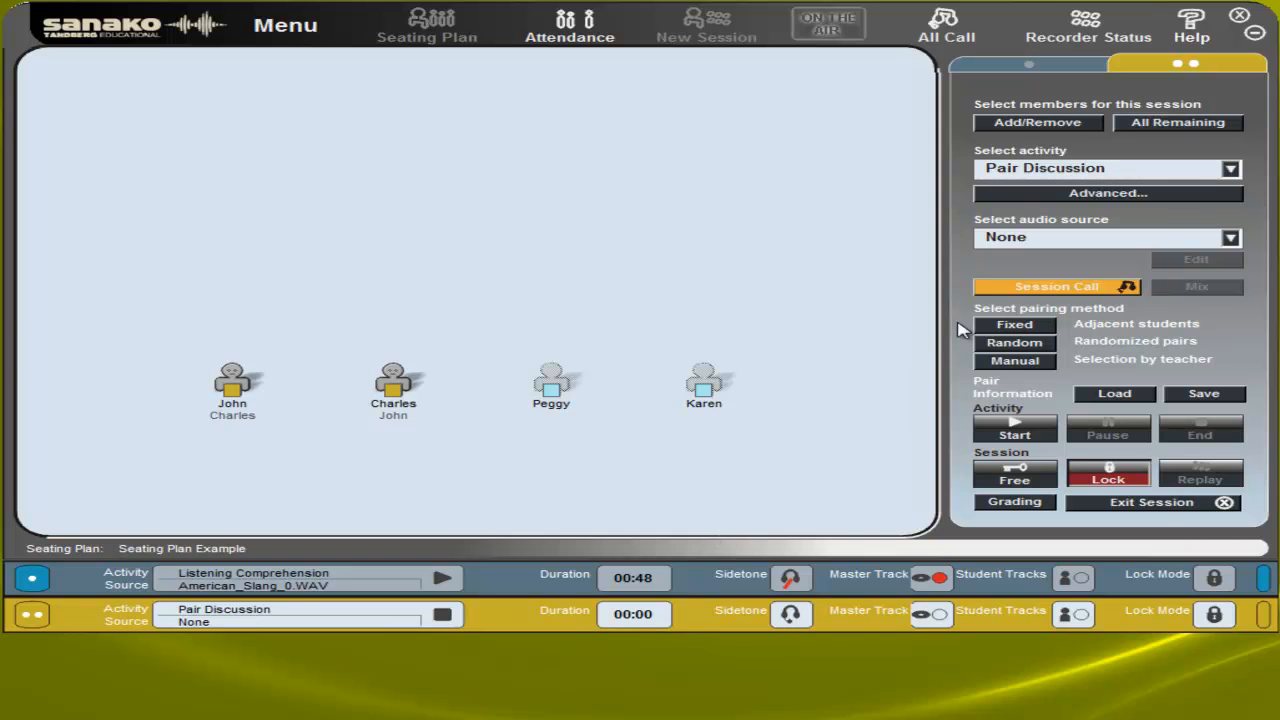
Brief the second session through a Session Call and start its Pair Discussion activity
click(1012, 290)
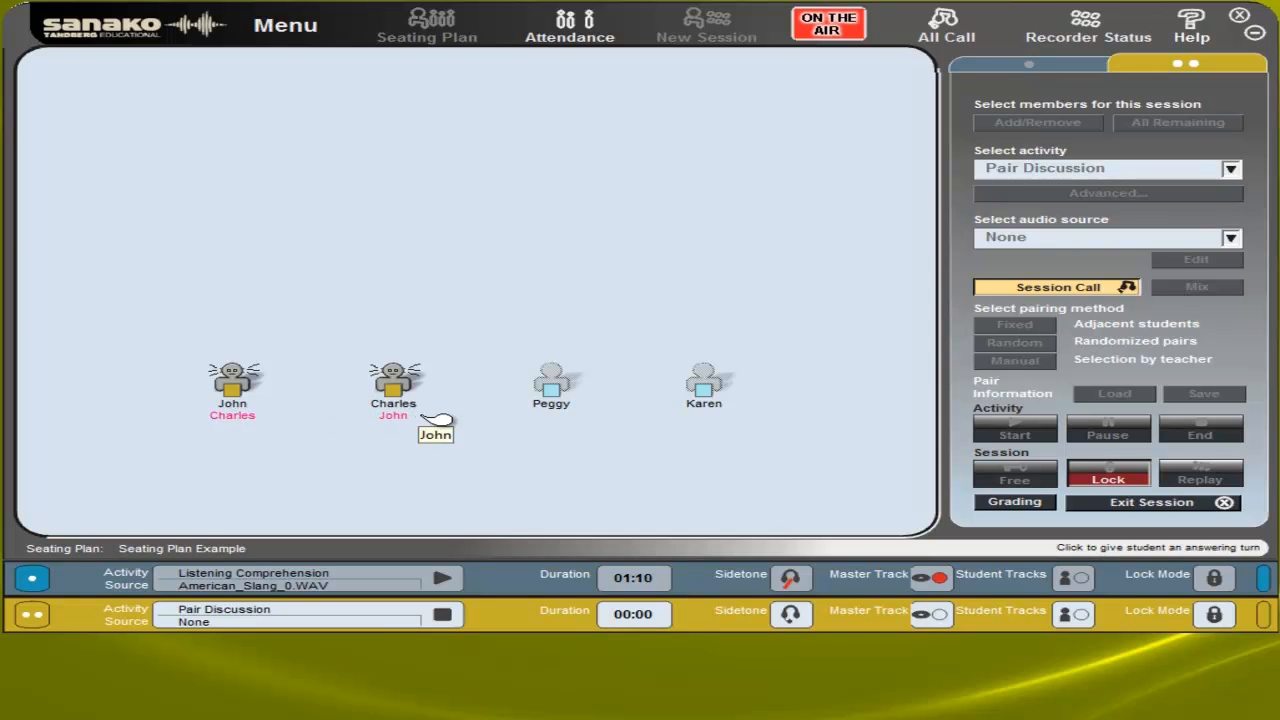
click(1113, 286)
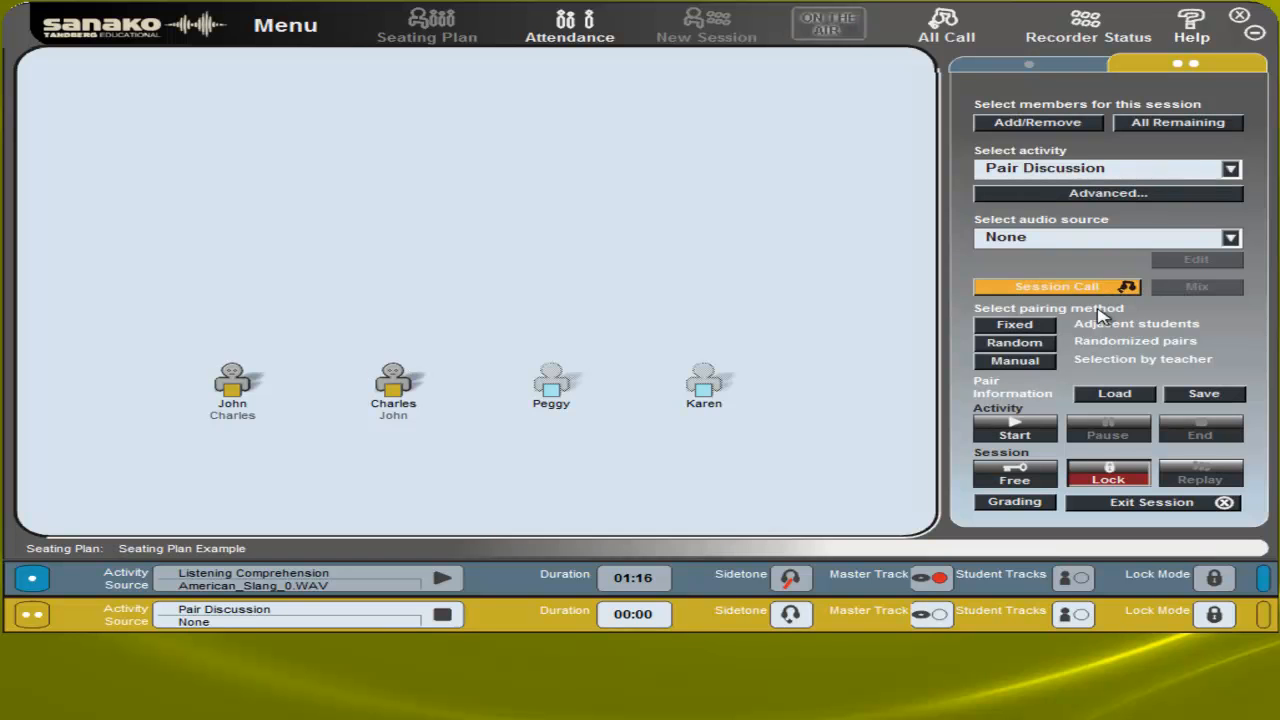
click(1016, 436)
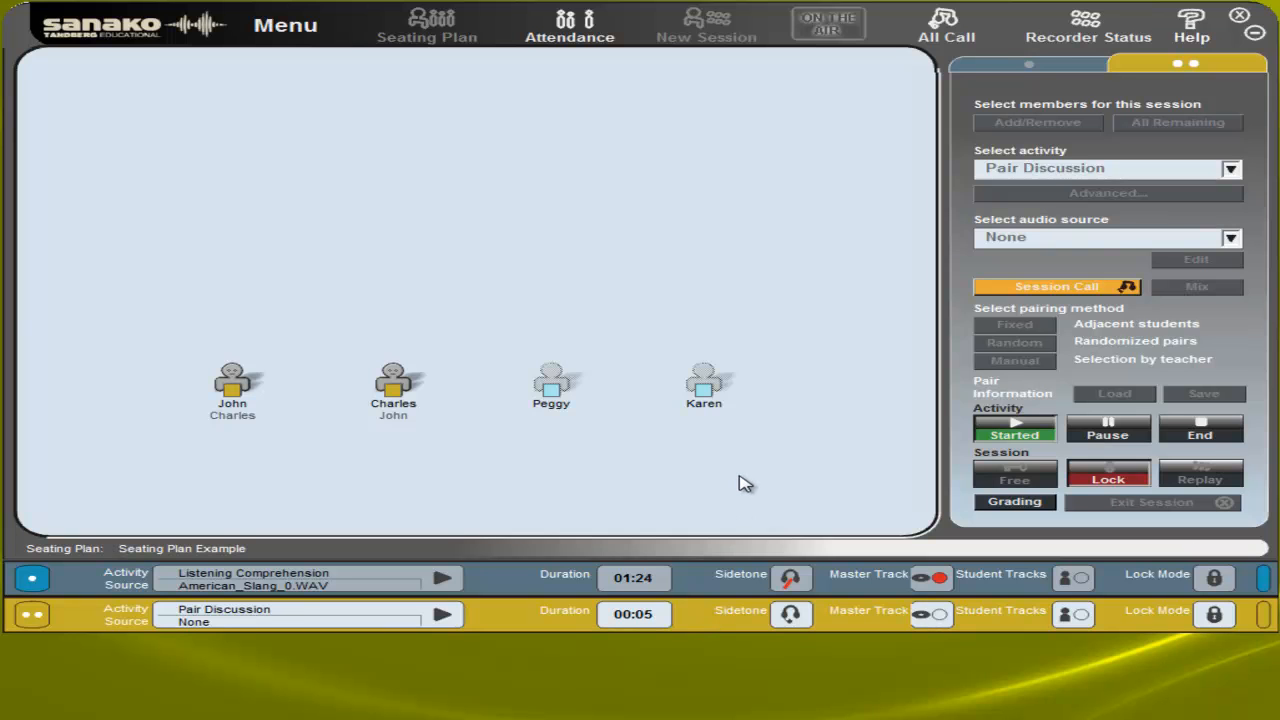
Listen in on the student pair, speak to them over the intercom, and close the student's window
click(398, 390)
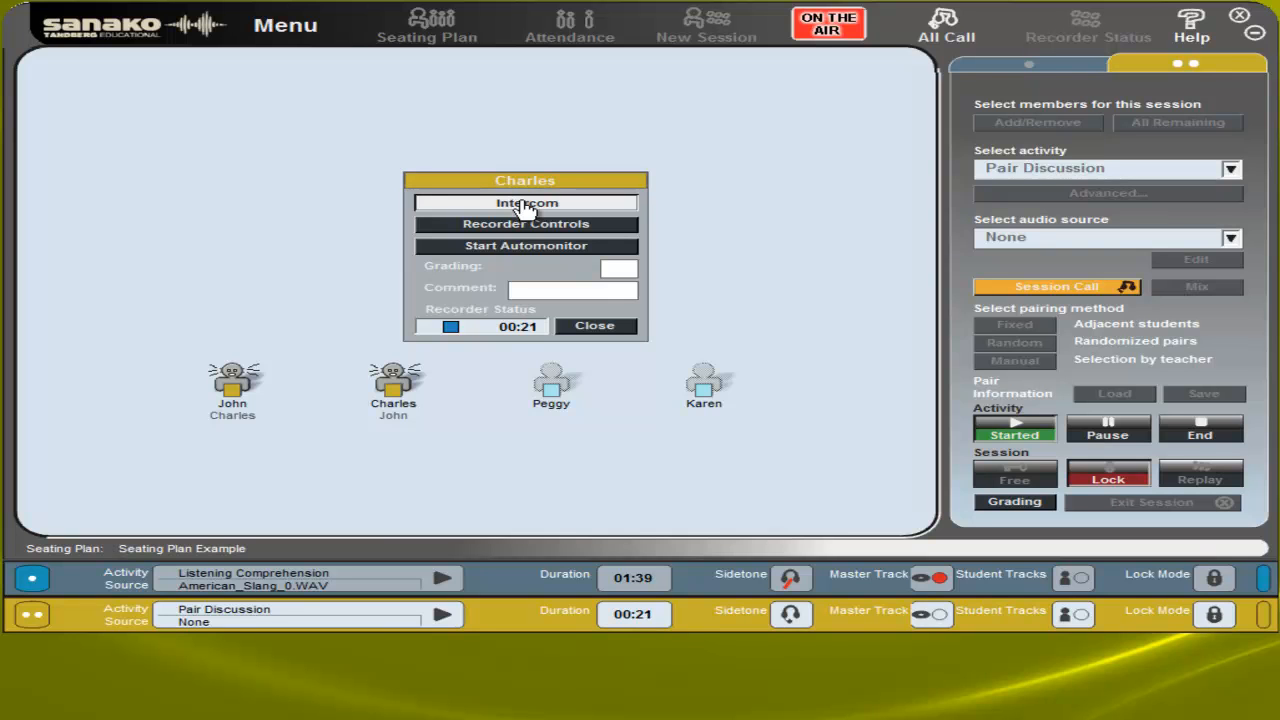
click(620, 327)
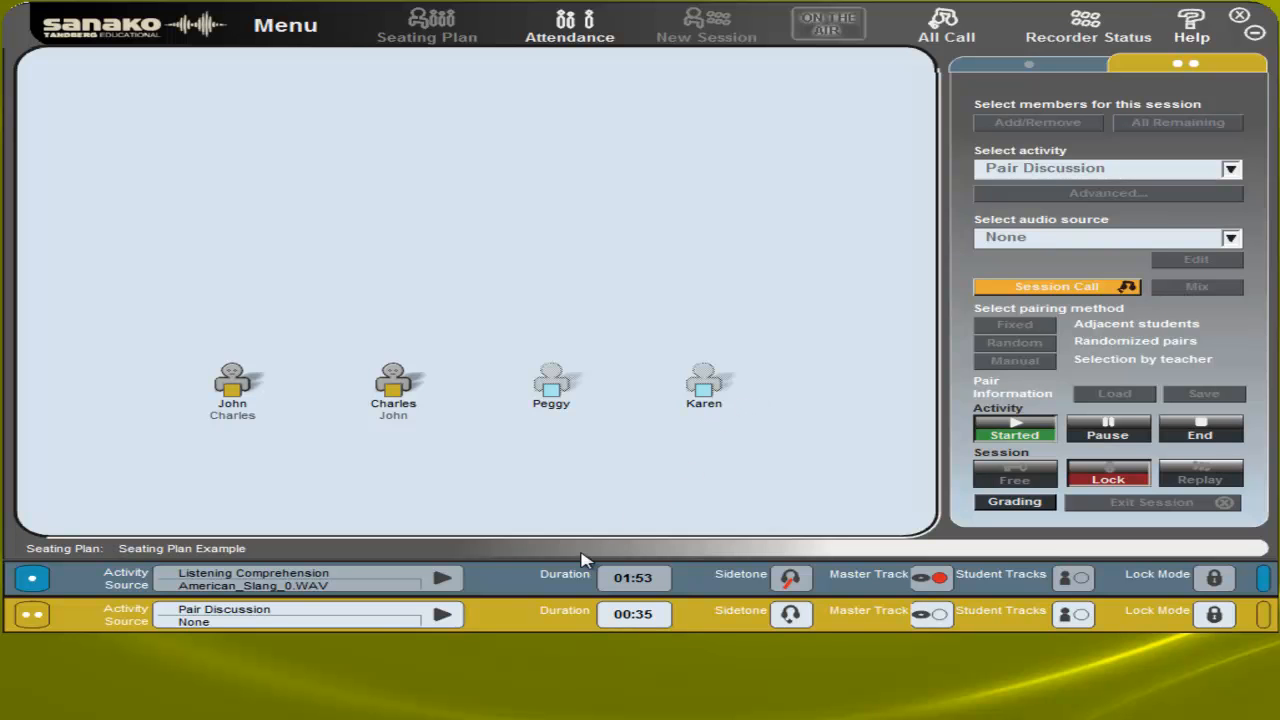
Switch to the first session and end its Listening Comprehension activity without saving the source material
click(490, 588)
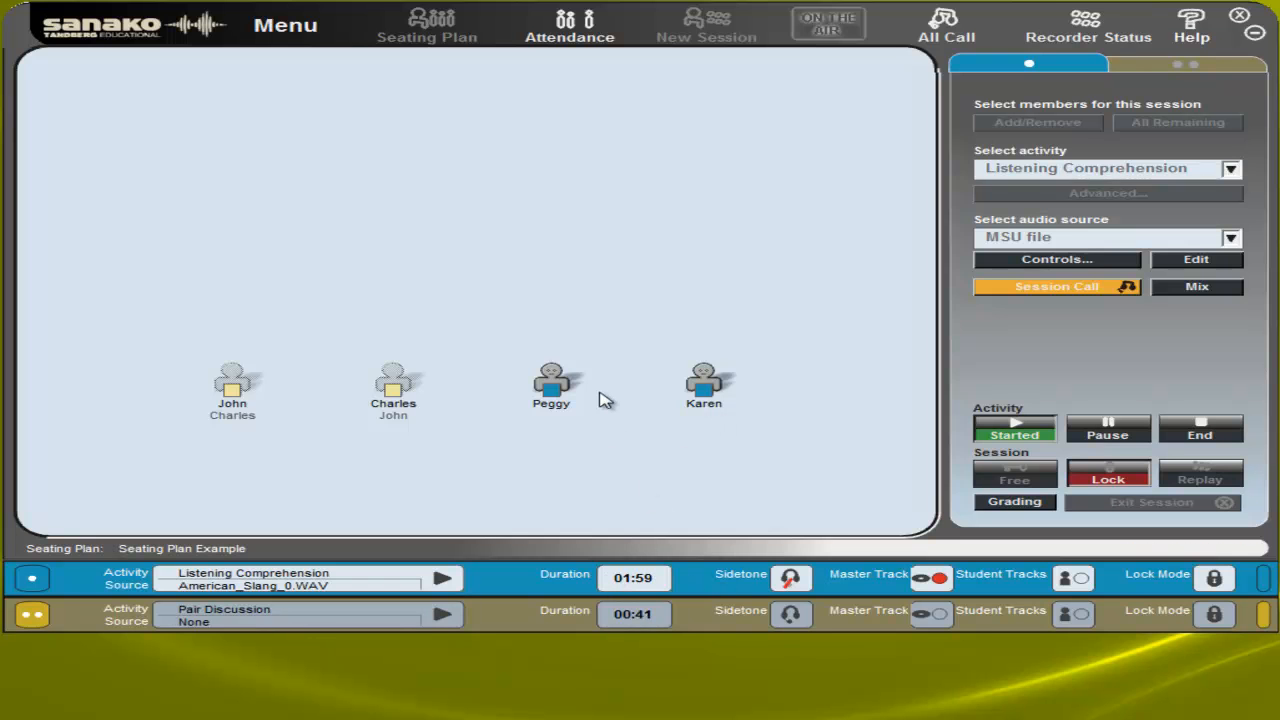
click(1203, 436)
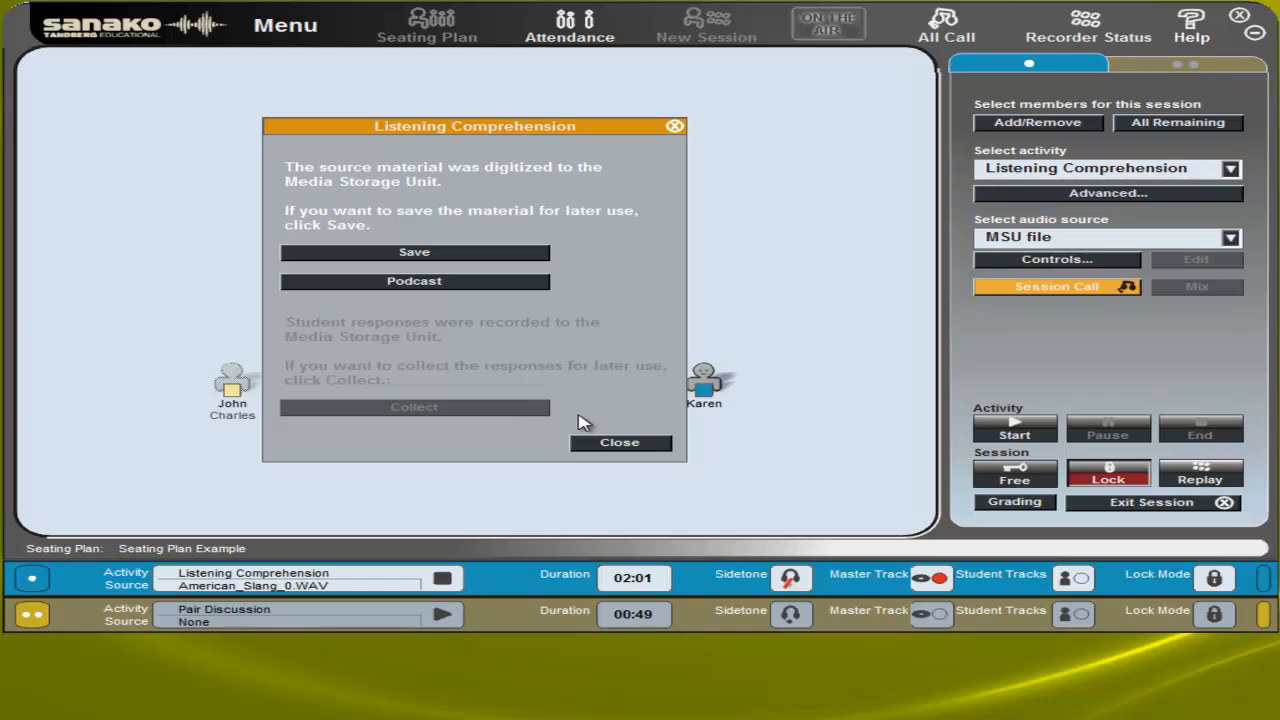
click(657, 446)
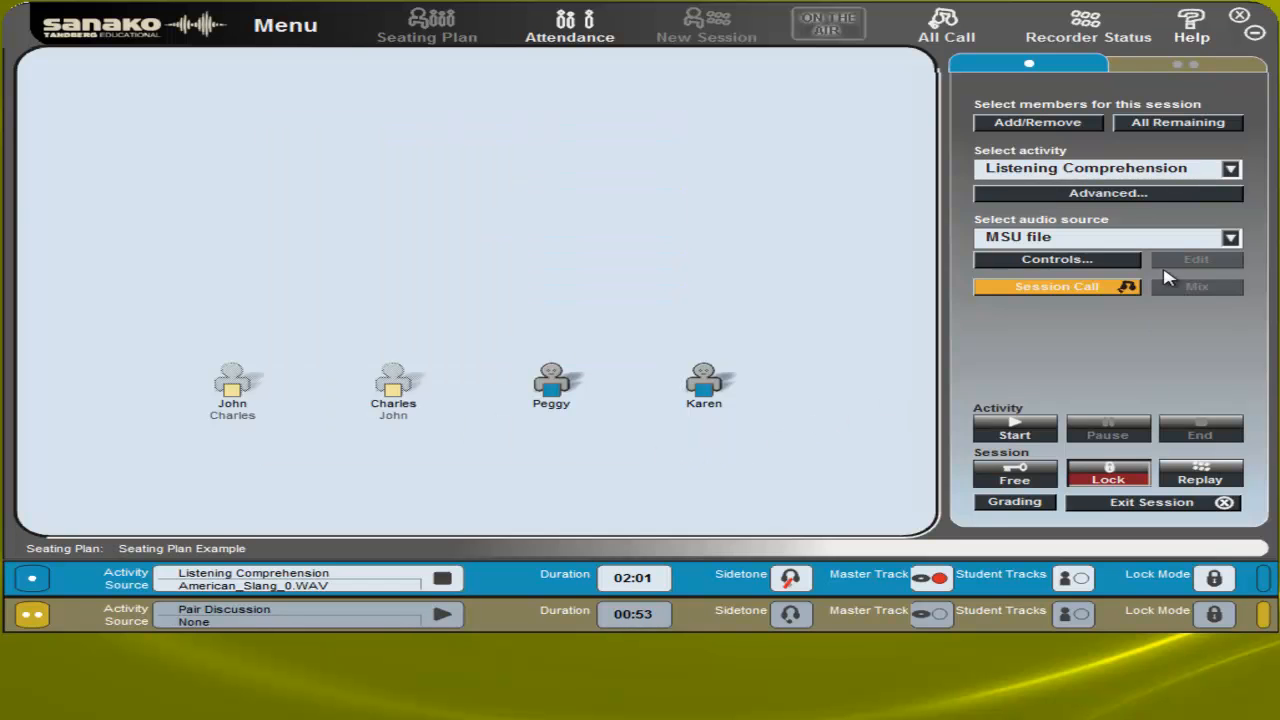
Change the first session's activity to Reading Practice and confirm leaving the current one
click(1146, 179)
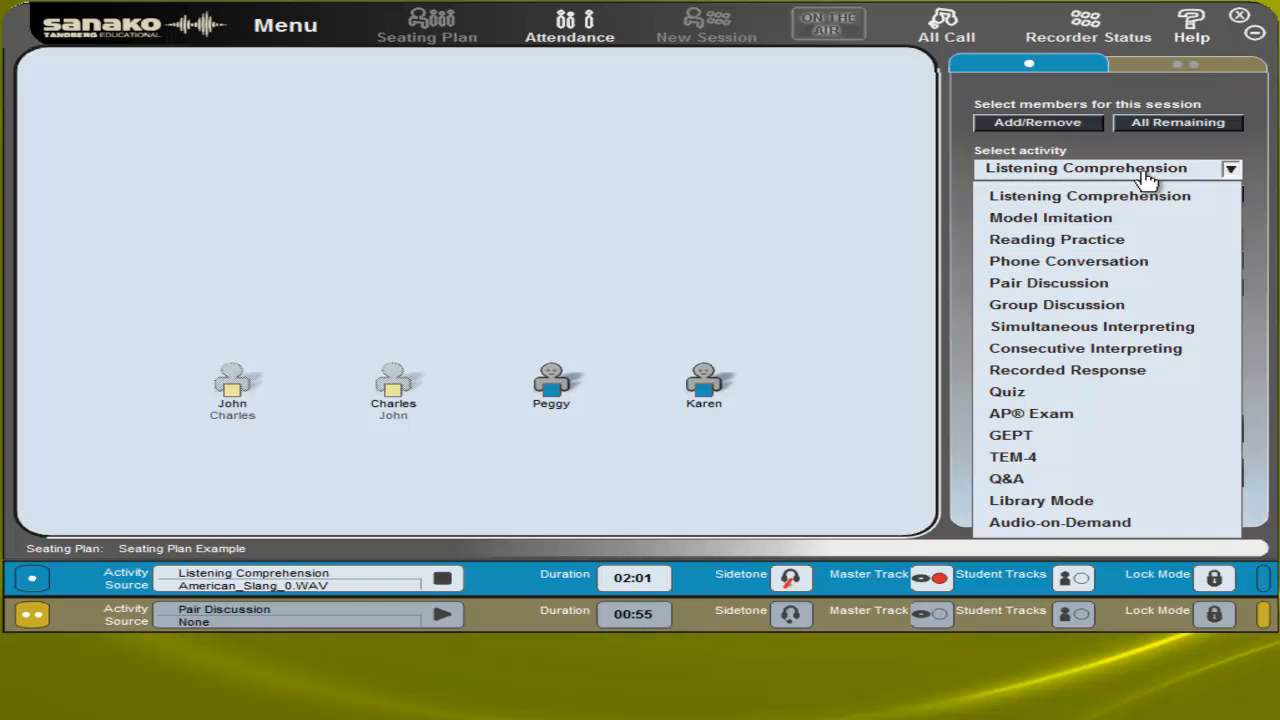
click(1133, 247)
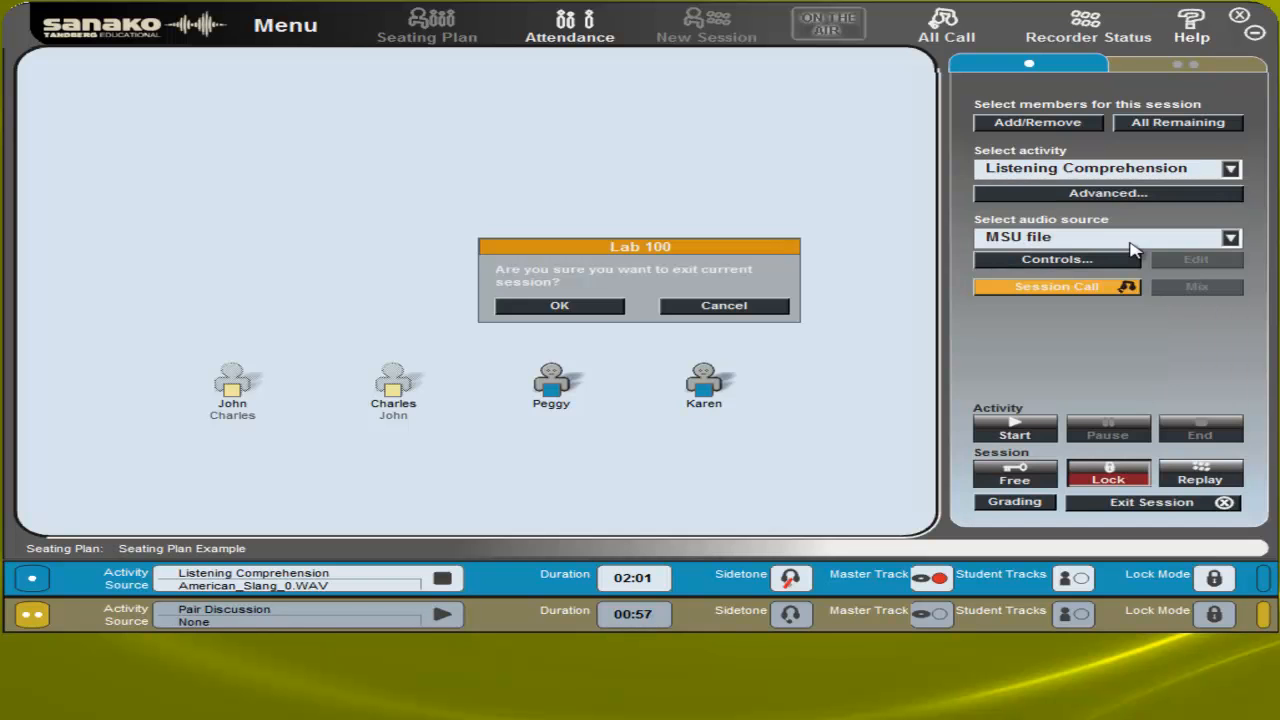
click(560, 306)
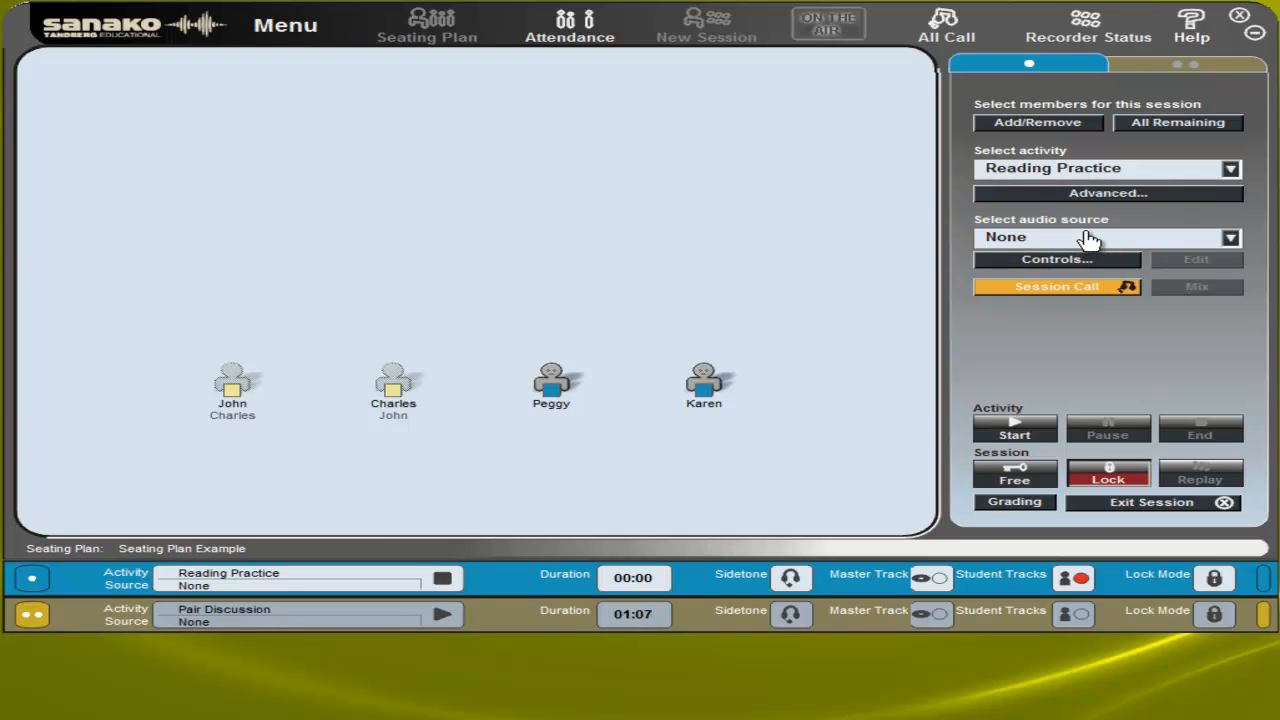
Brief the first session through a Session Call and start its Reading Practice activity
click(1093, 295)
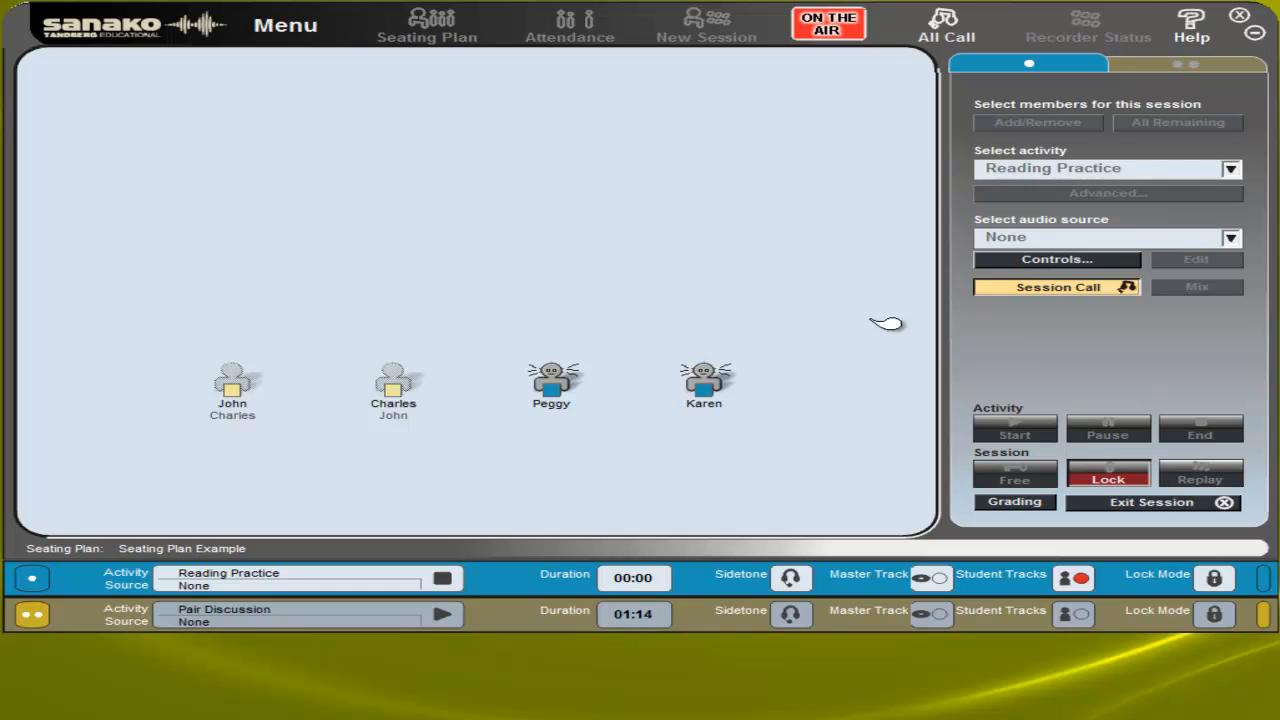
click(1025, 296)
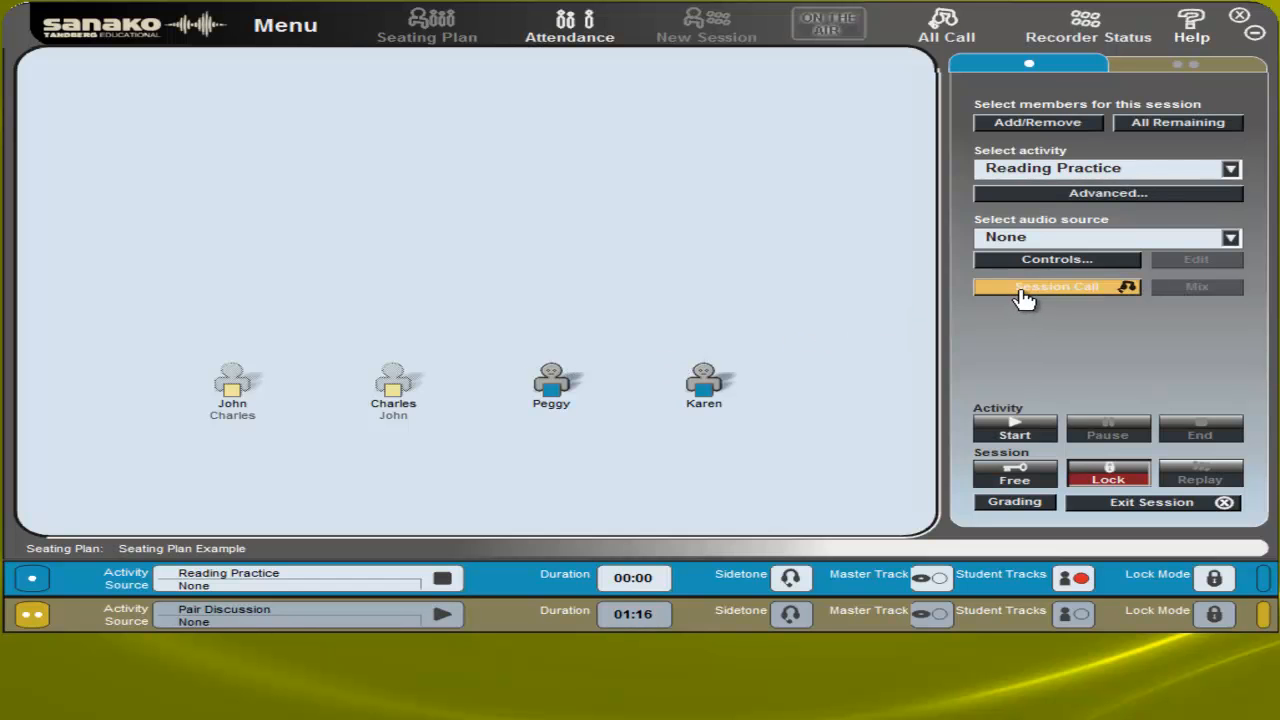
click(1015, 430)
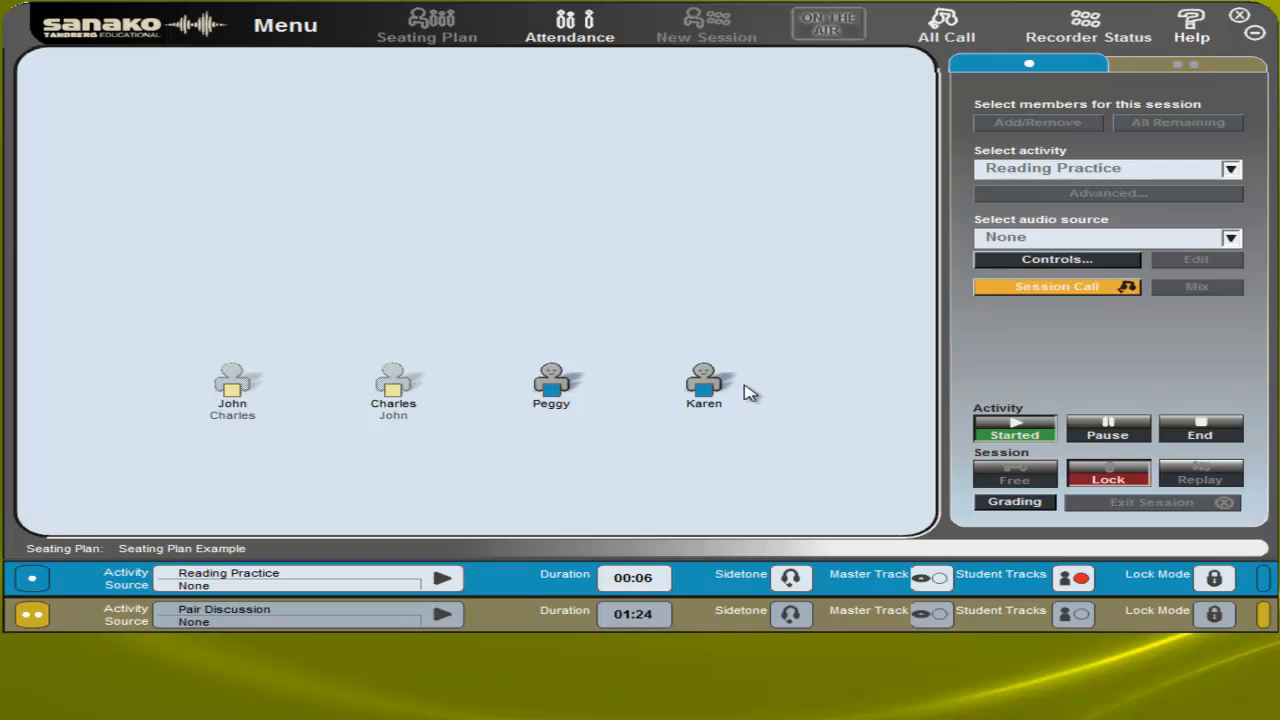
Monitor the last student in the row, talk to that student over the intercom, and close the student's window
click(707, 394)
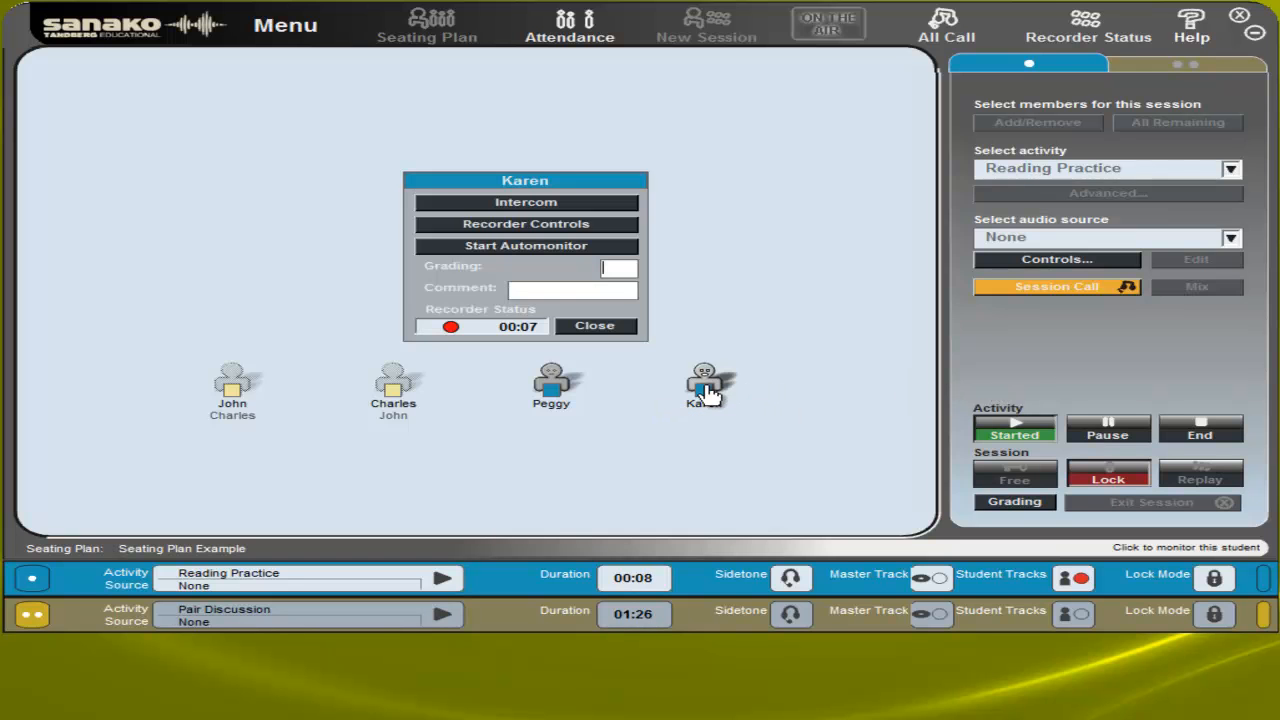
click(513, 205)
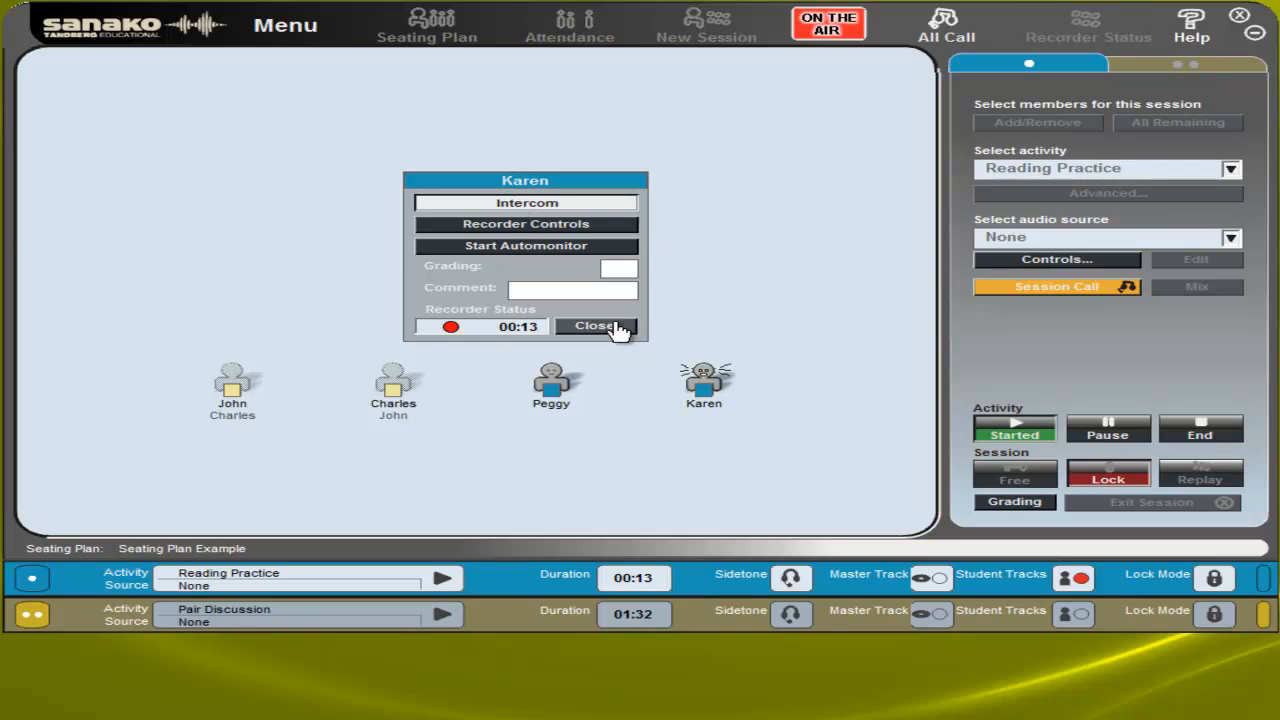
click(596, 326)
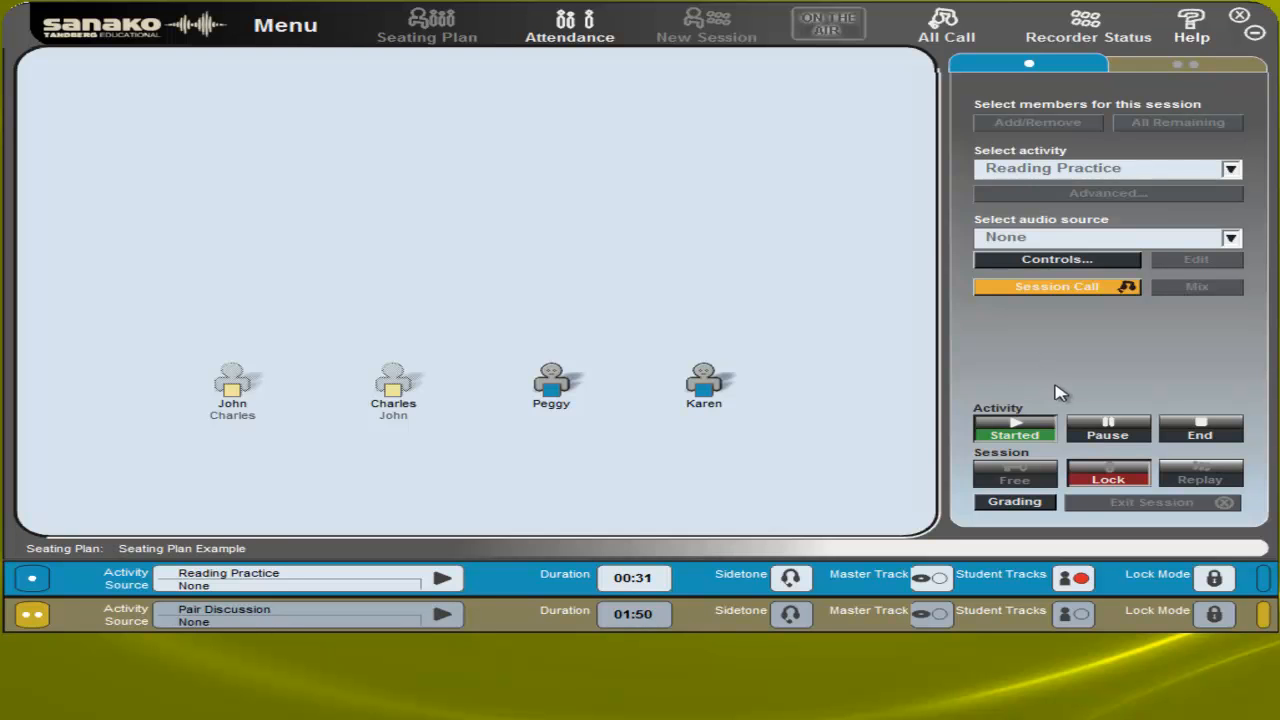
End the Reading Practice activity without collecting the student responses and exit the first session
click(1190, 432)
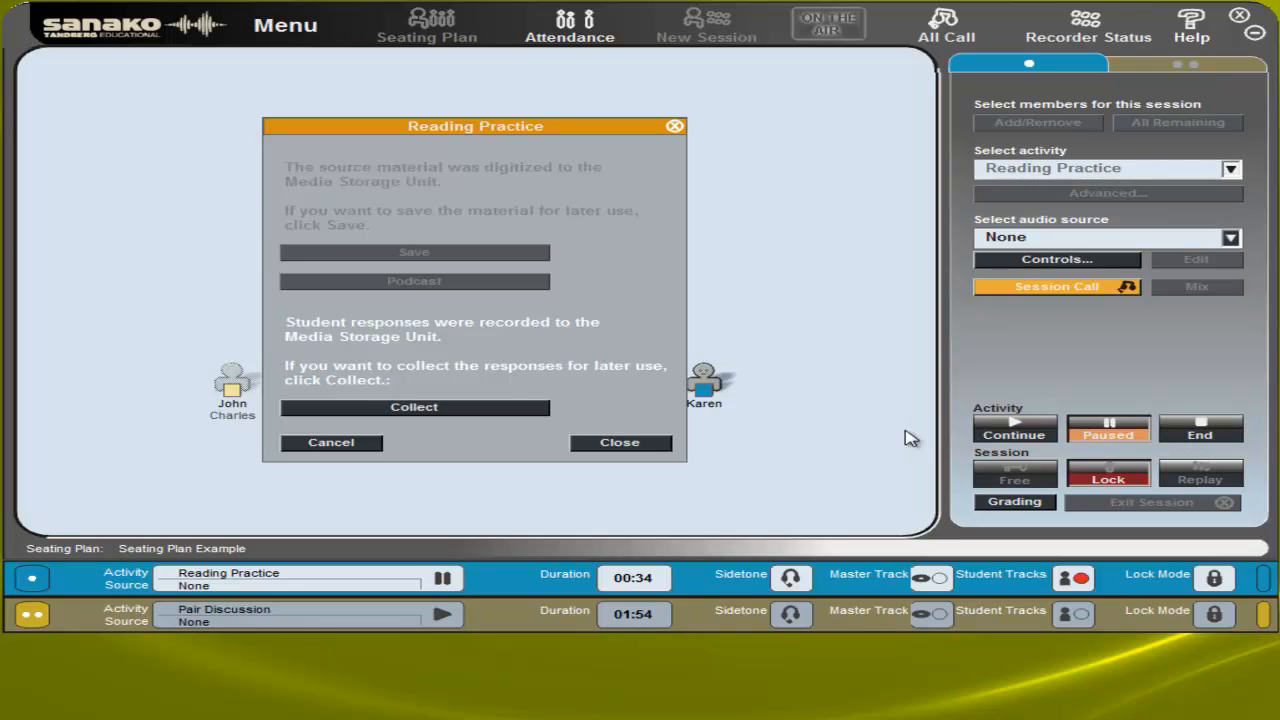
click(618, 445)
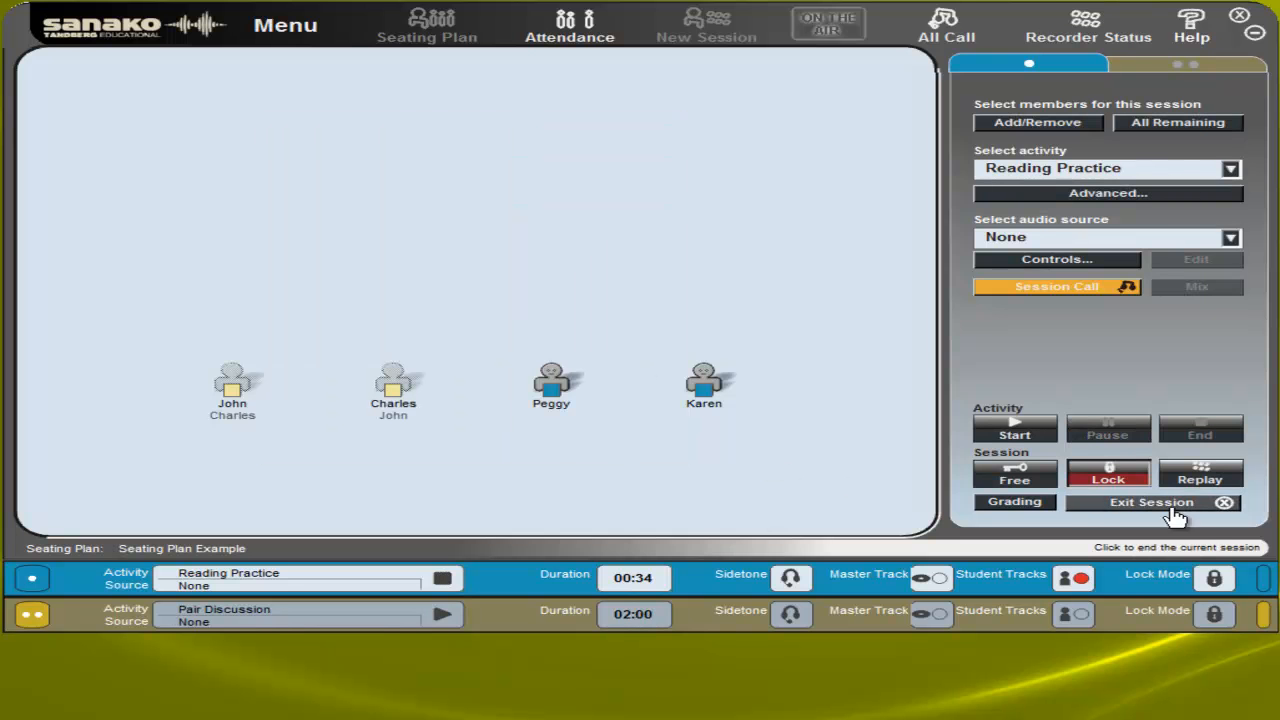
click(1207, 505)
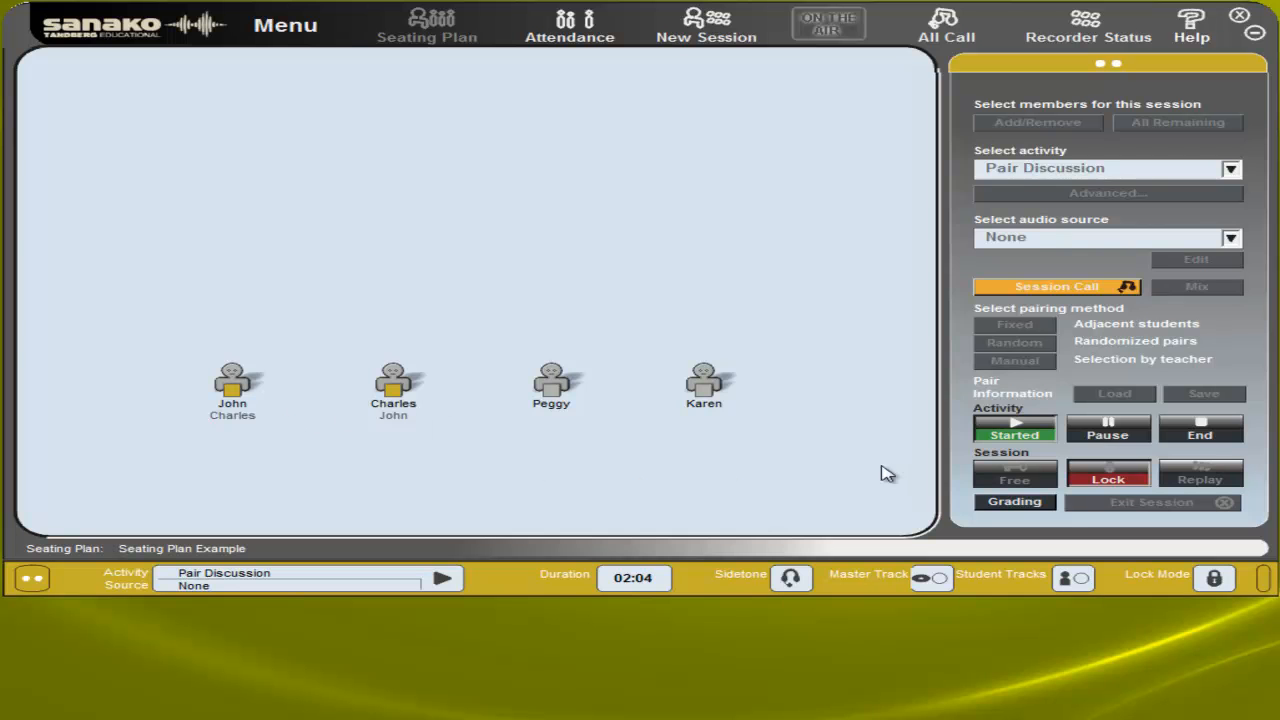
End the Pair Discussion activity and exit the remaining session
click(1186, 433)
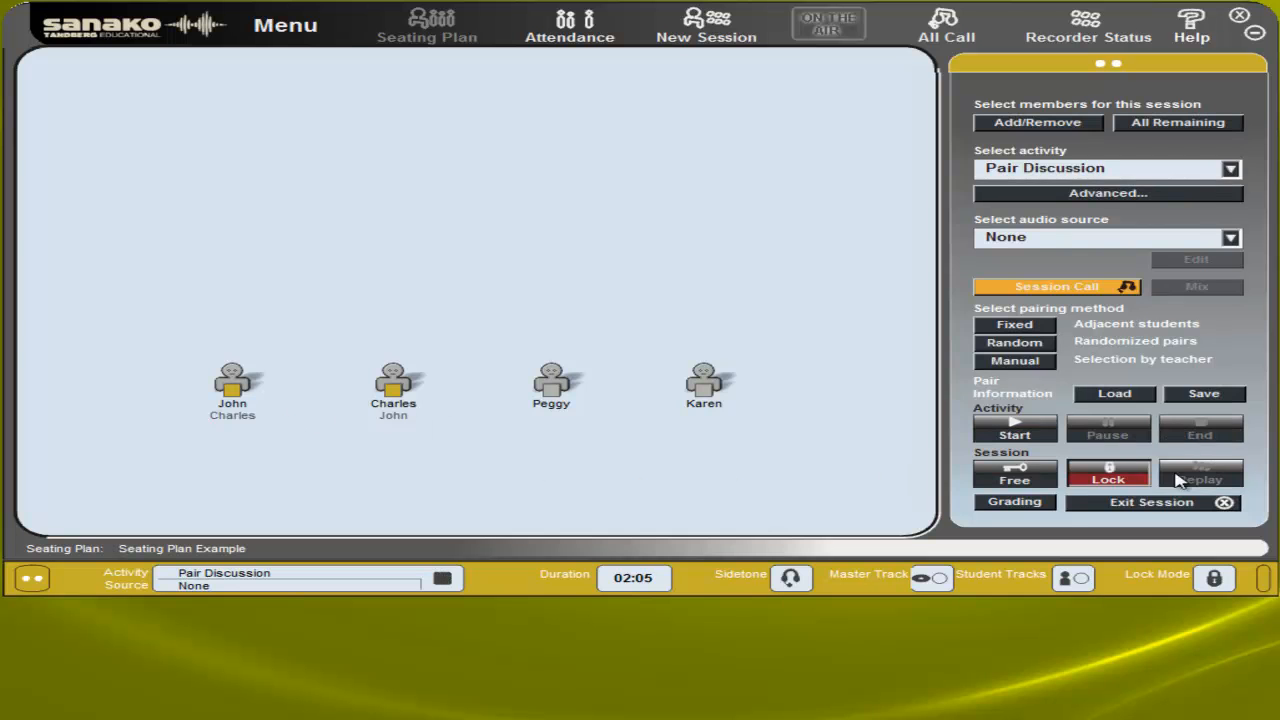
click(1155, 502)
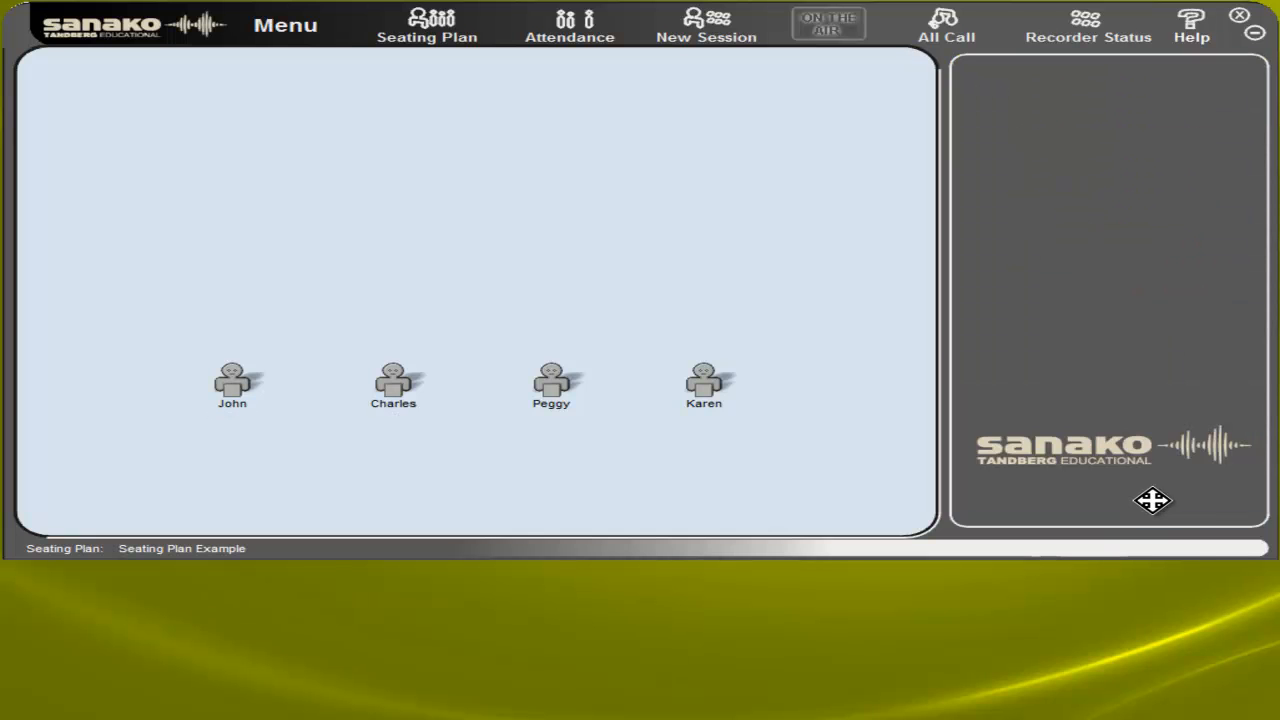